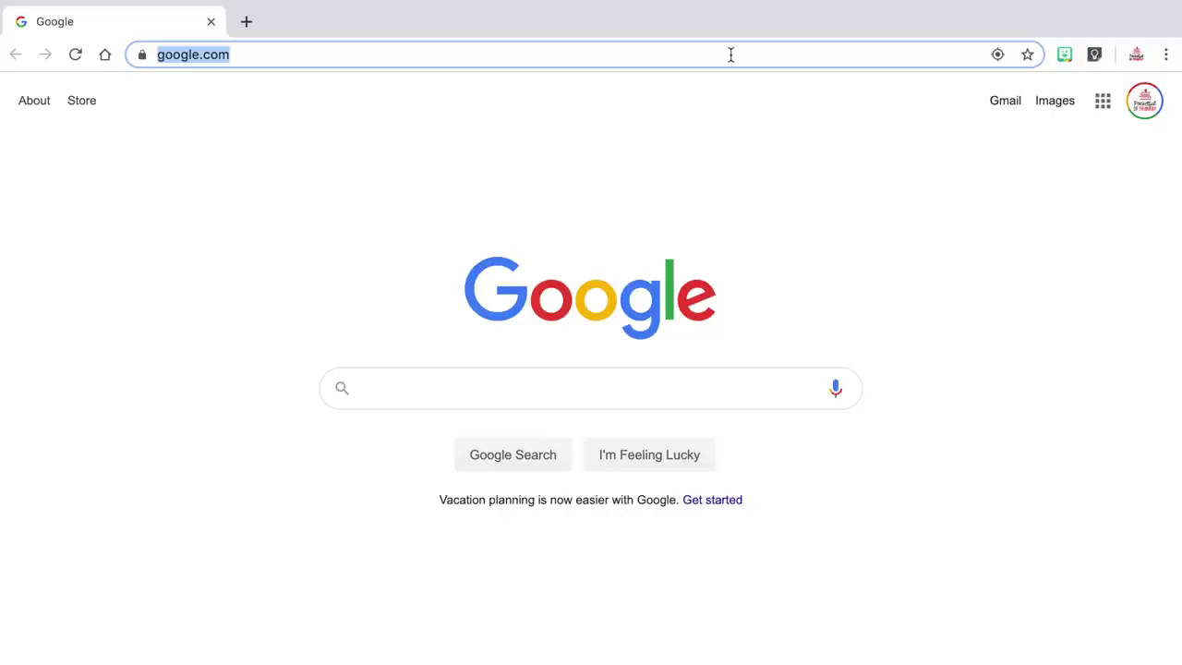
Load classroomscreen.com in Chrome to bring up the Kanchenjunga mountain board.
text(classroomscreen.)
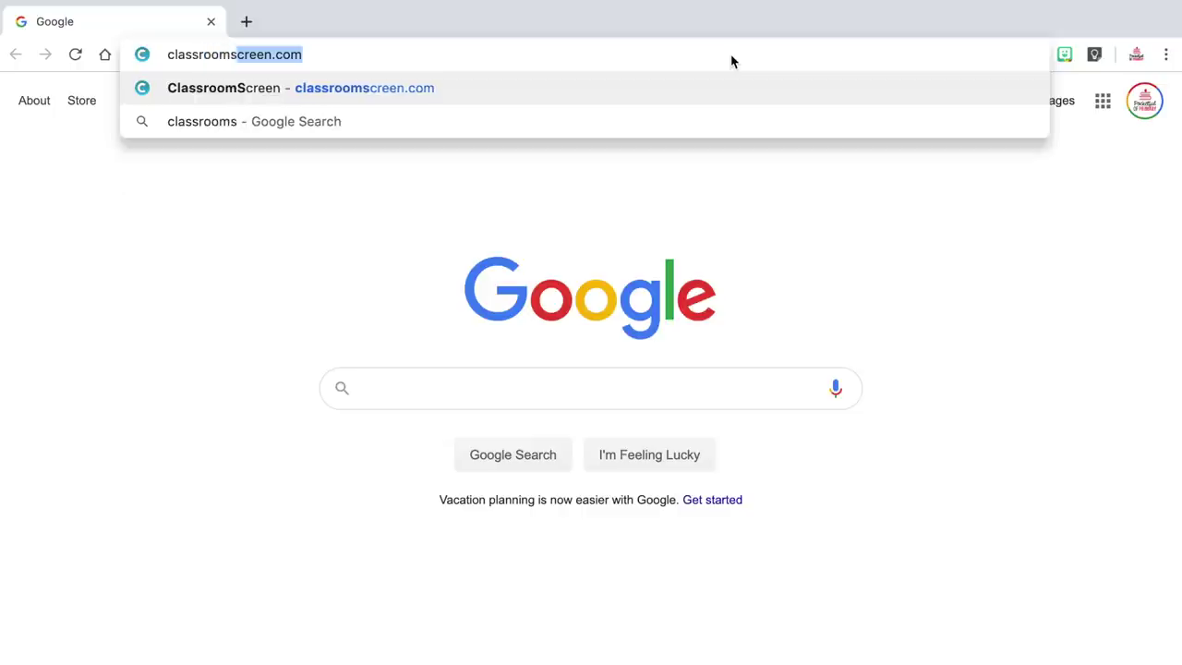
text(com)
key(Return)
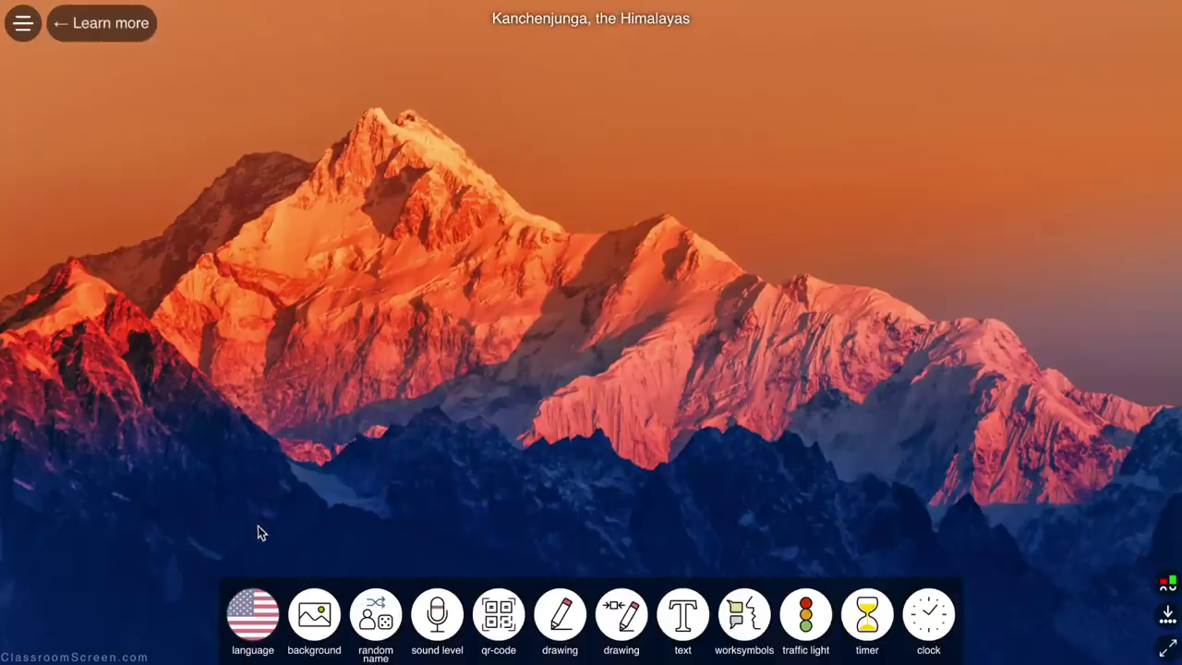
click(251, 608)
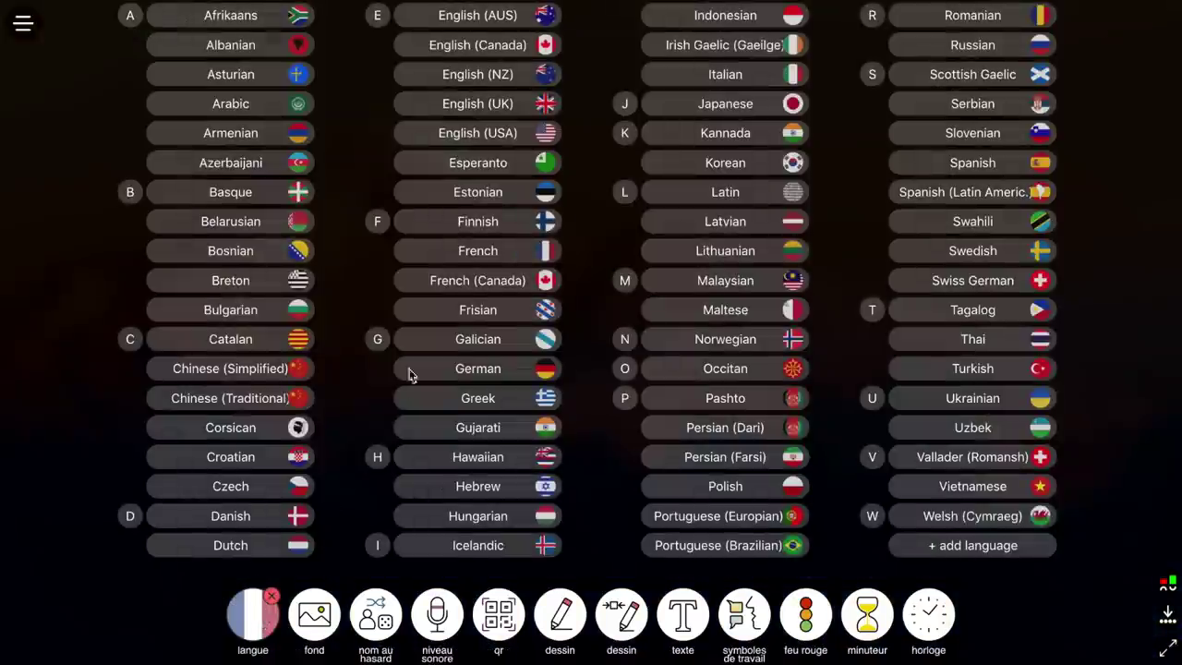
click(469, 138)
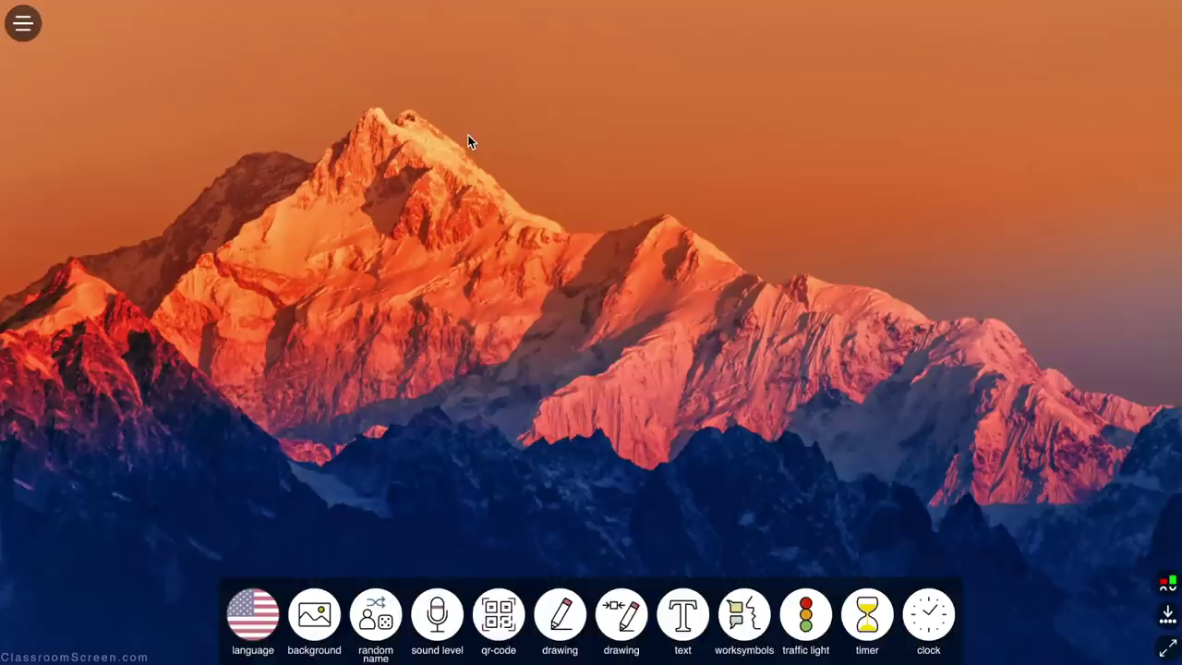
click(314, 615)
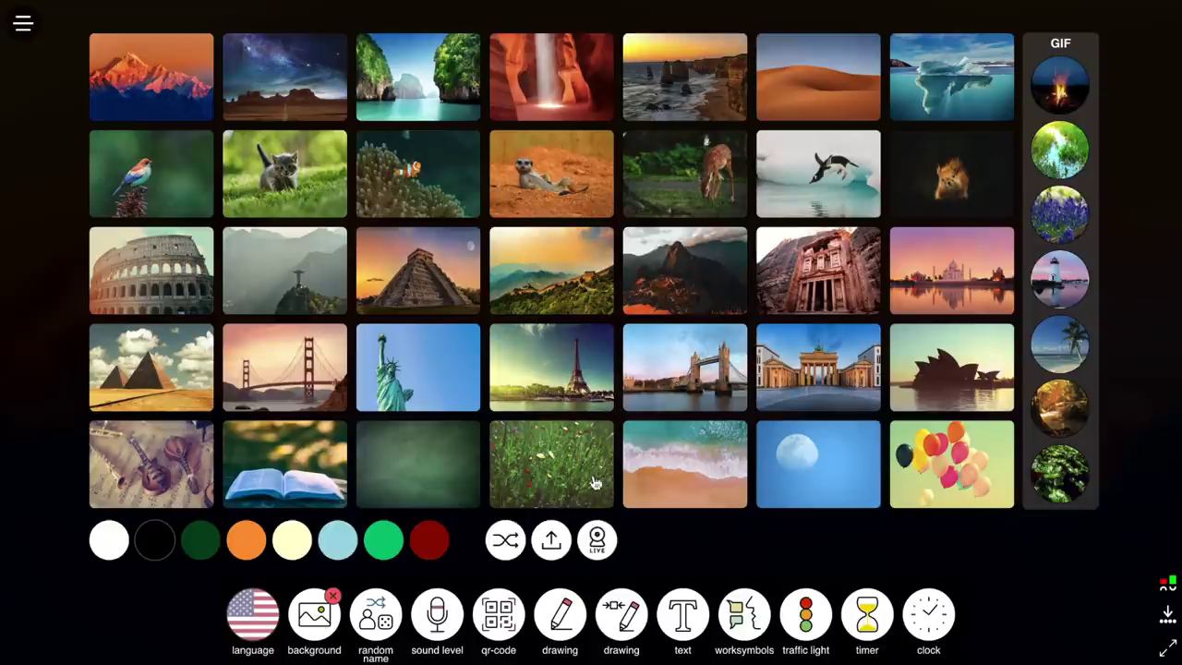
click(674, 452)
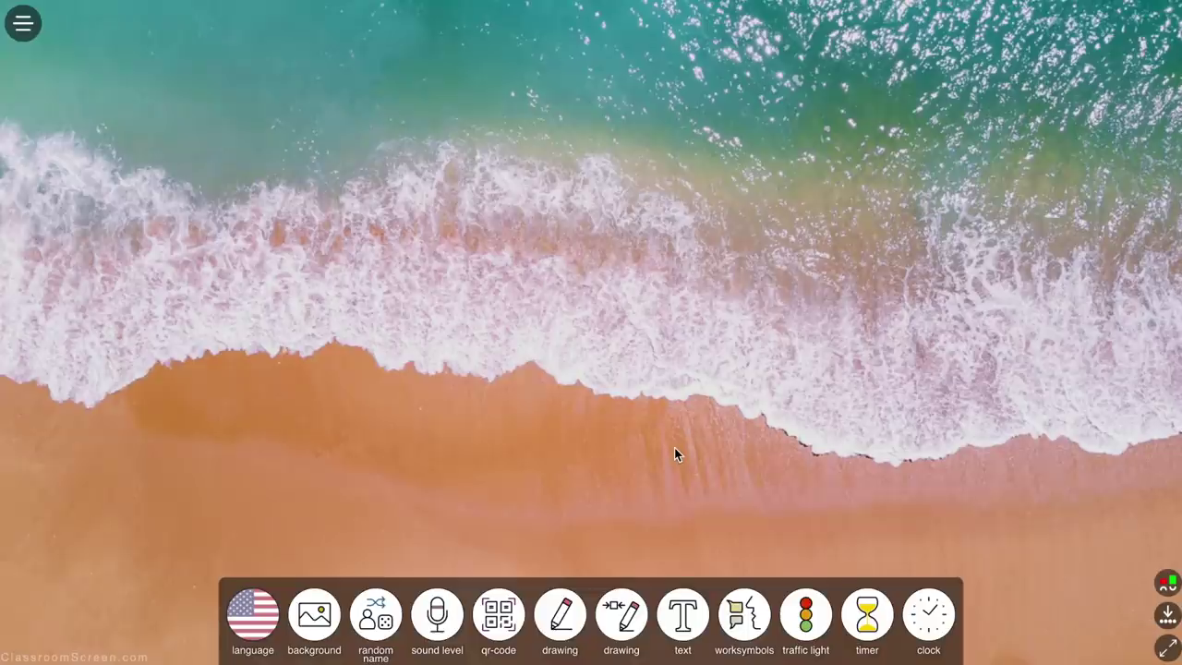
click(313, 618)
click(339, 543)
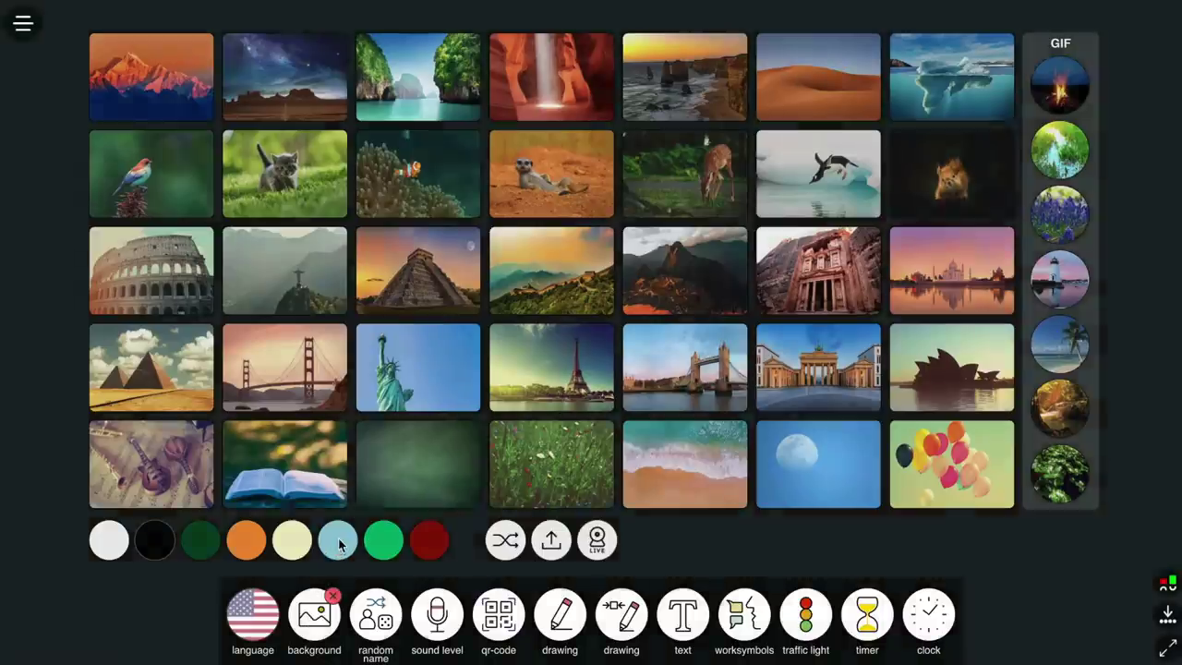
click(314, 617)
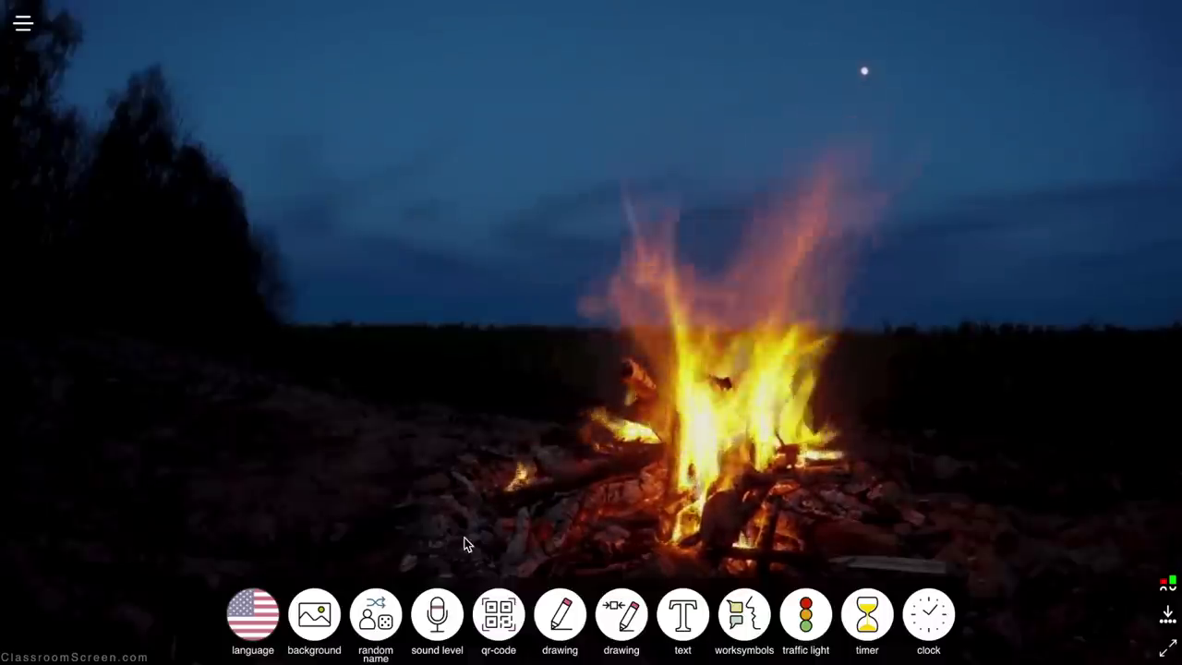
click(314, 614)
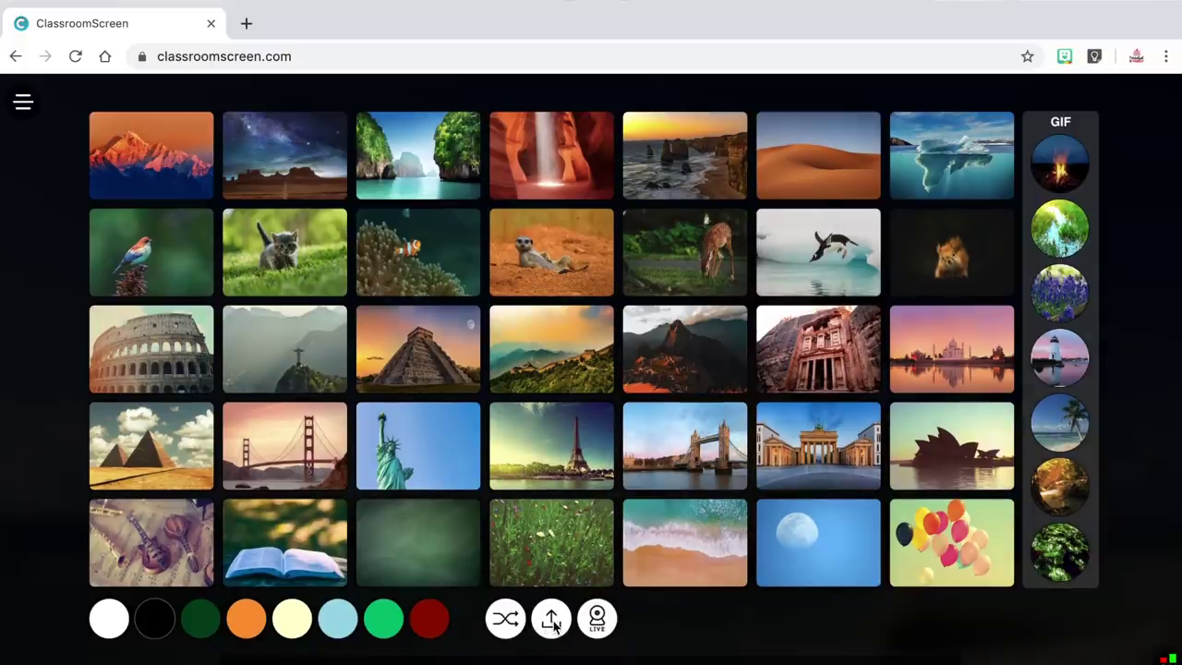
click(551, 620)
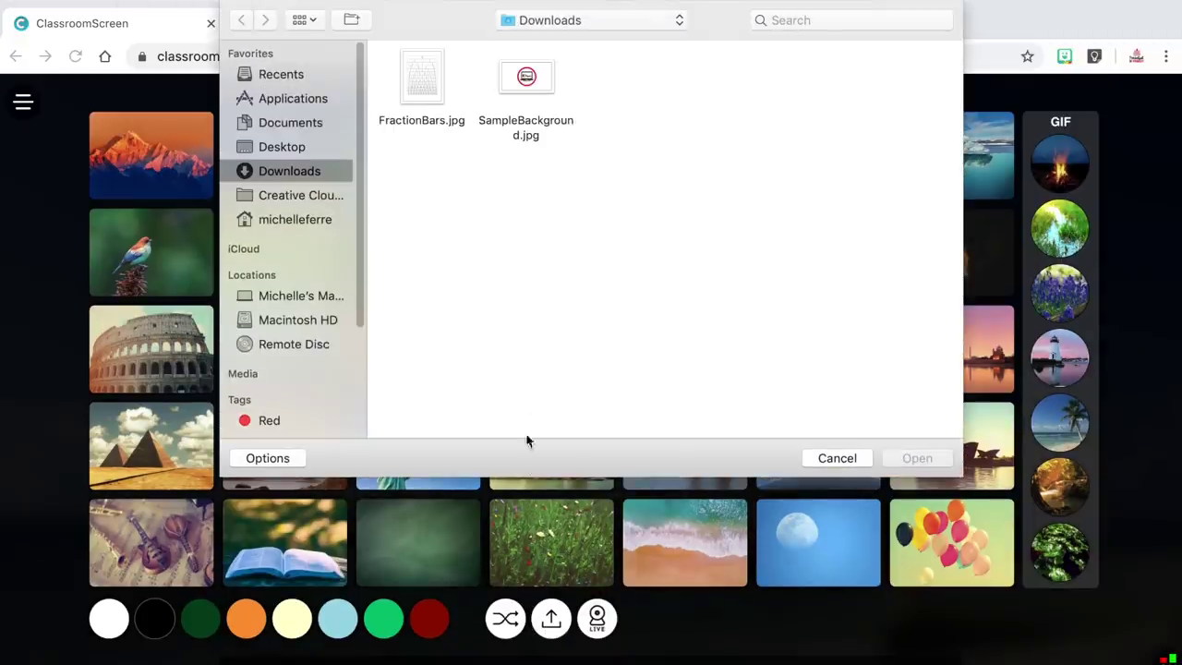
click(536, 74)
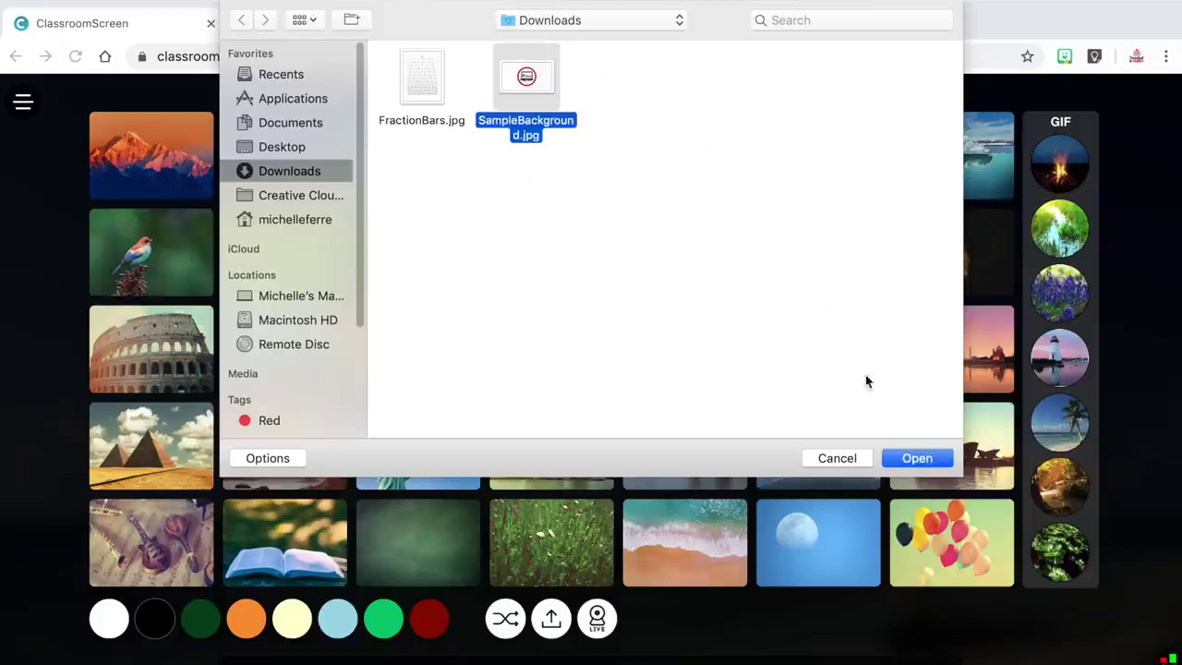
click(911, 458)
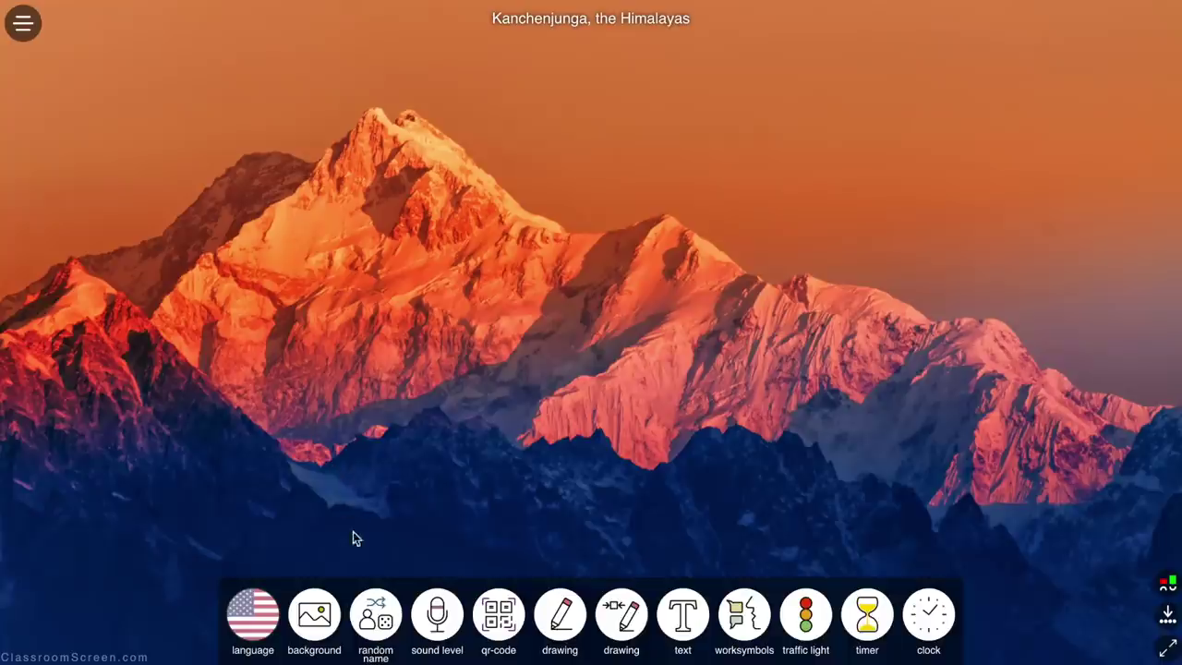
Add a random name widget listing Michelle, William, Luna and Zora, and pick one name.
click(375, 607)
click(142, 409)
text(Michelle)
key(Return)
text(William Luna Zora)
click(119, 550)
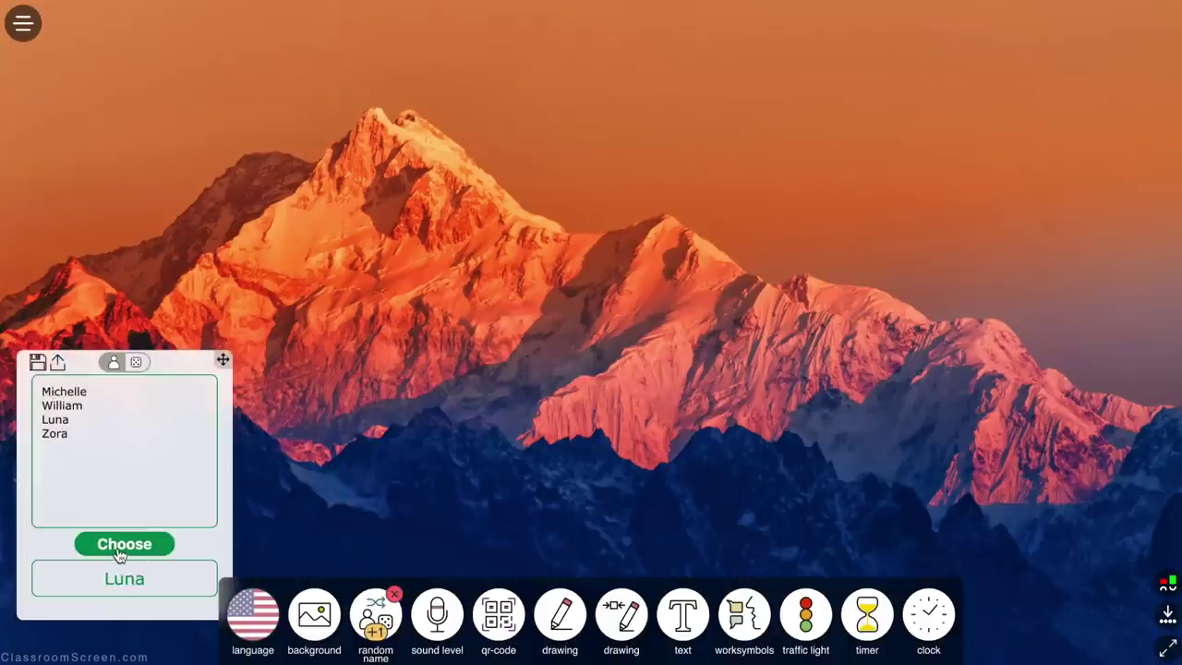
Save the name list, reload it from Random name file.txt, and switch the widget to dice.
click(37, 364)
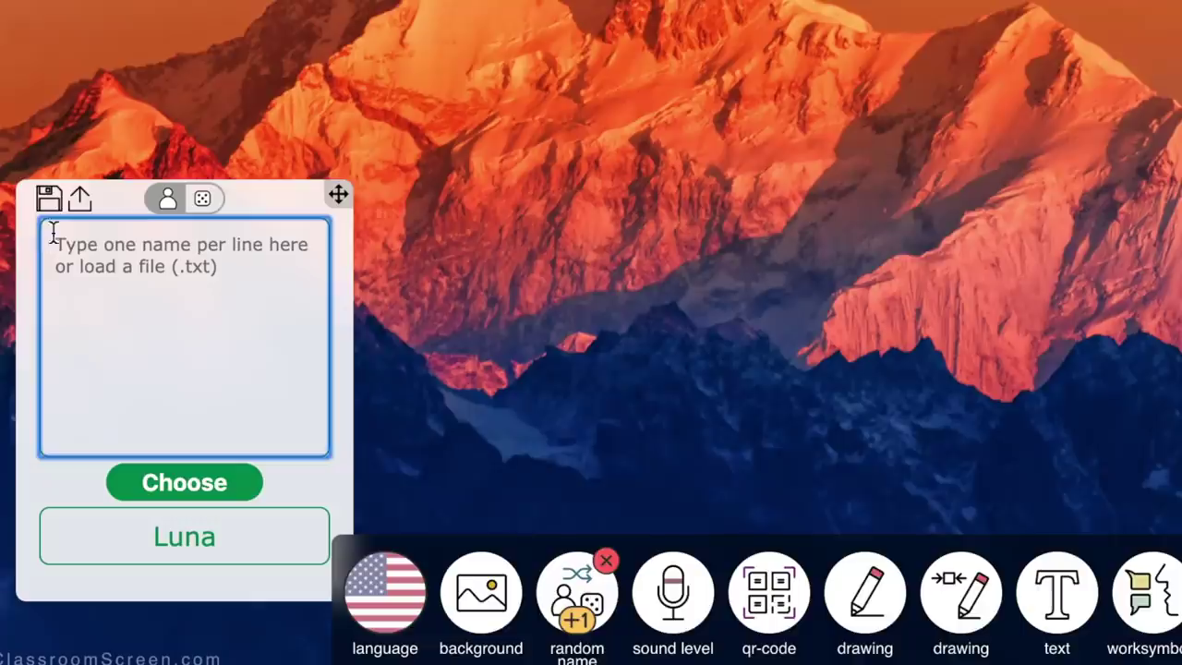
click(57, 344)
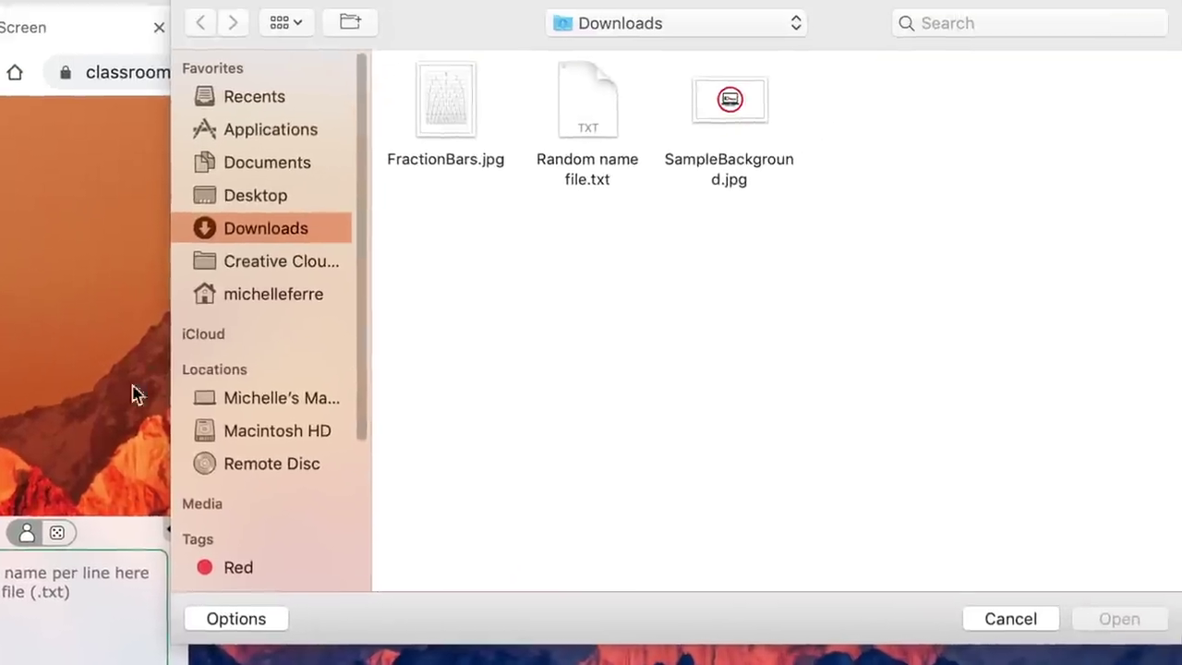
click(595, 100)
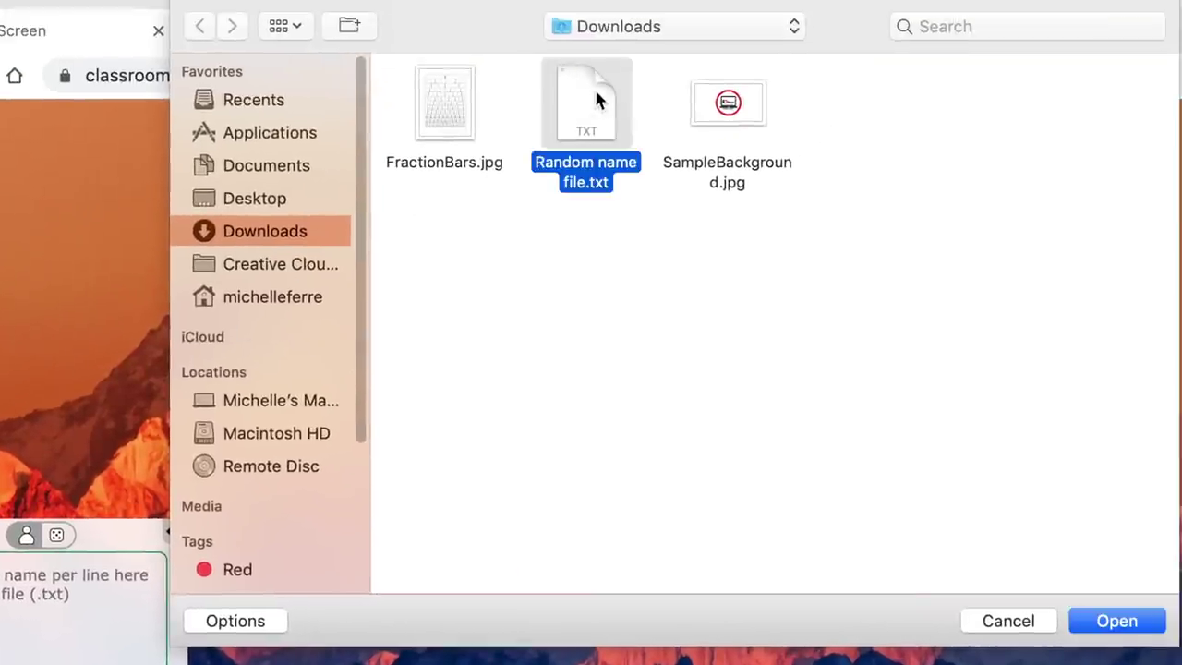
click(1114, 617)
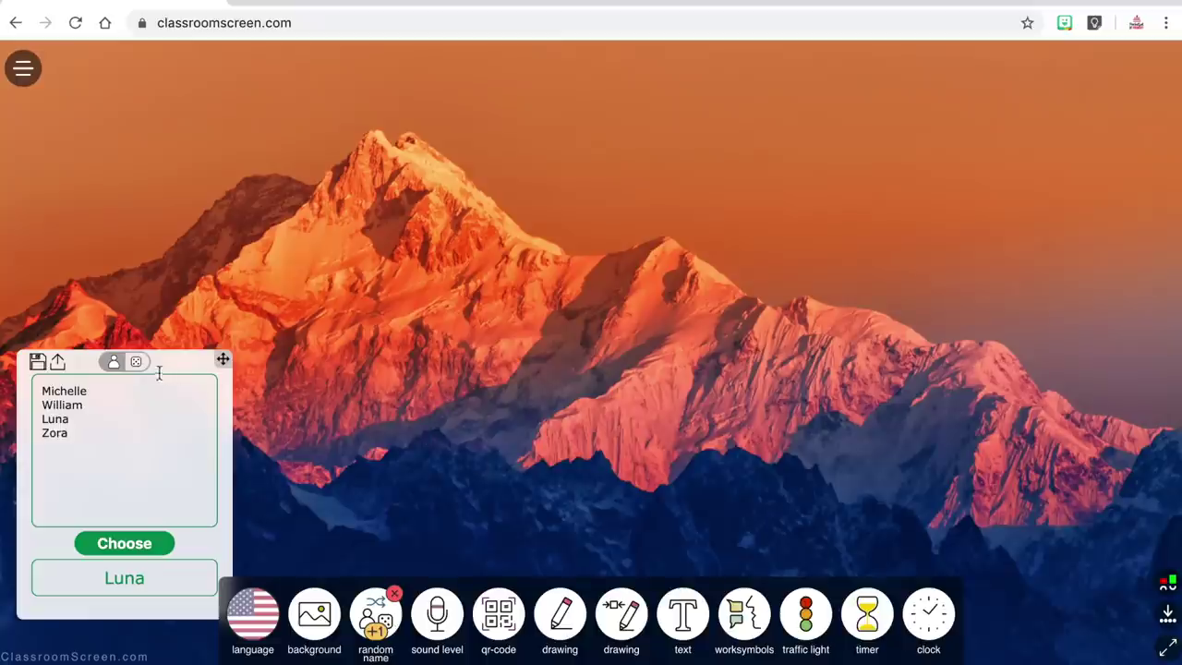
click(137, 363)
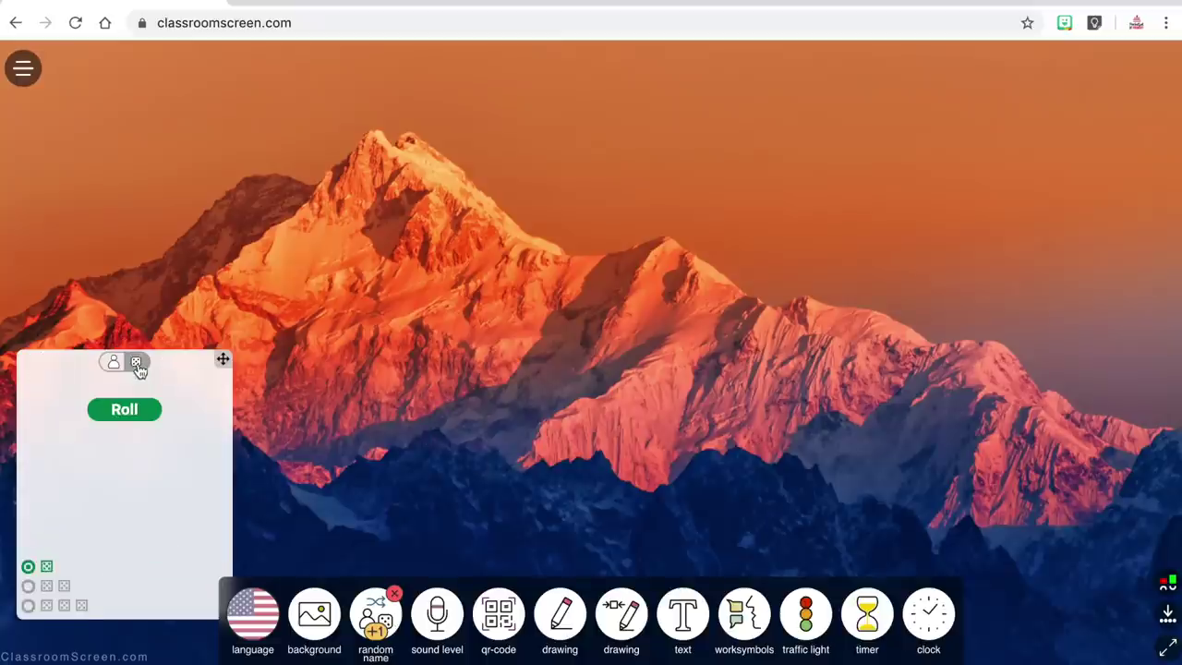
Roll one, two, then three dice, landing on 3, 1 and 6, and centre the roller.
click(129, 418)
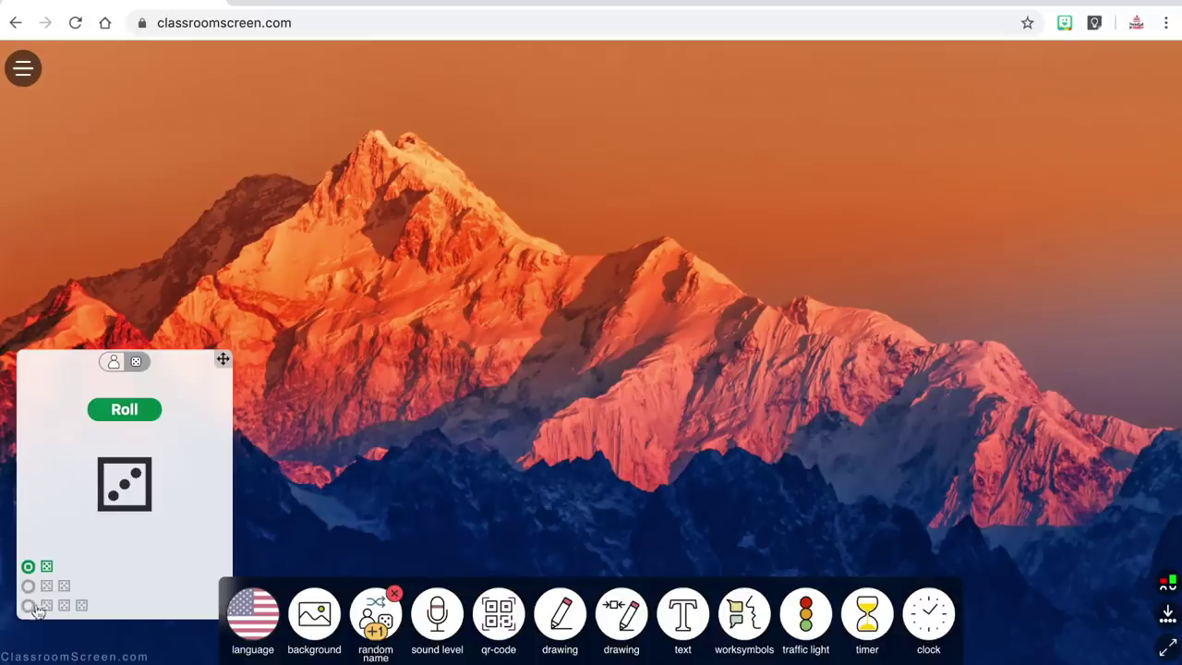
click(124, 411)
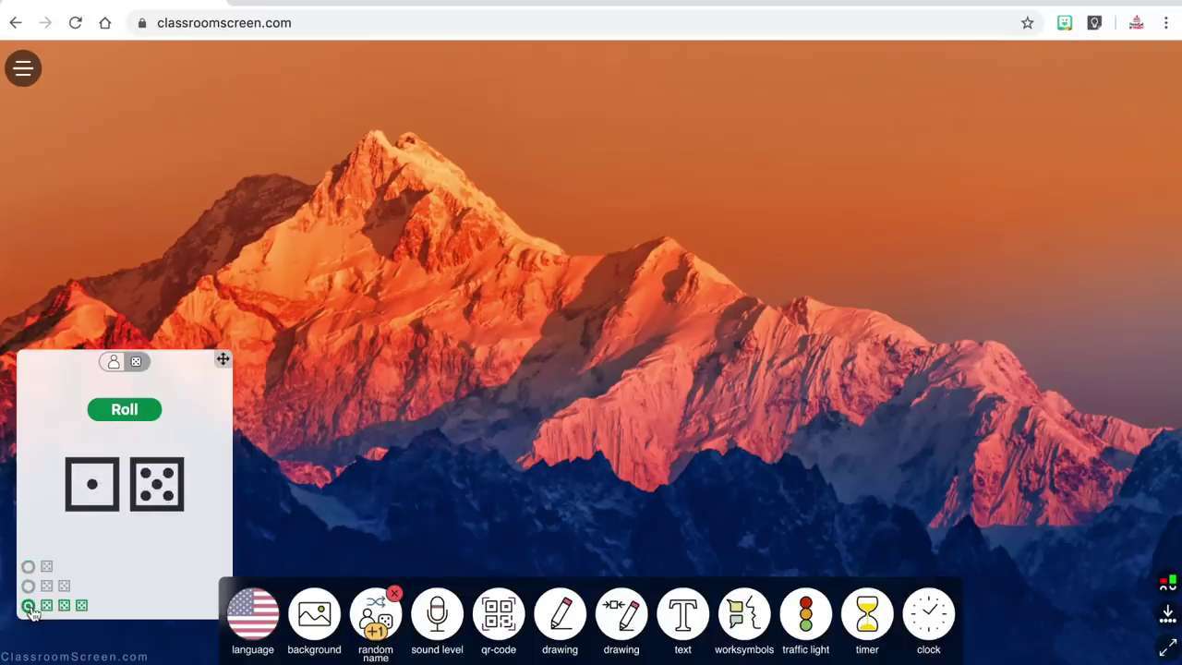
click(126, 415)
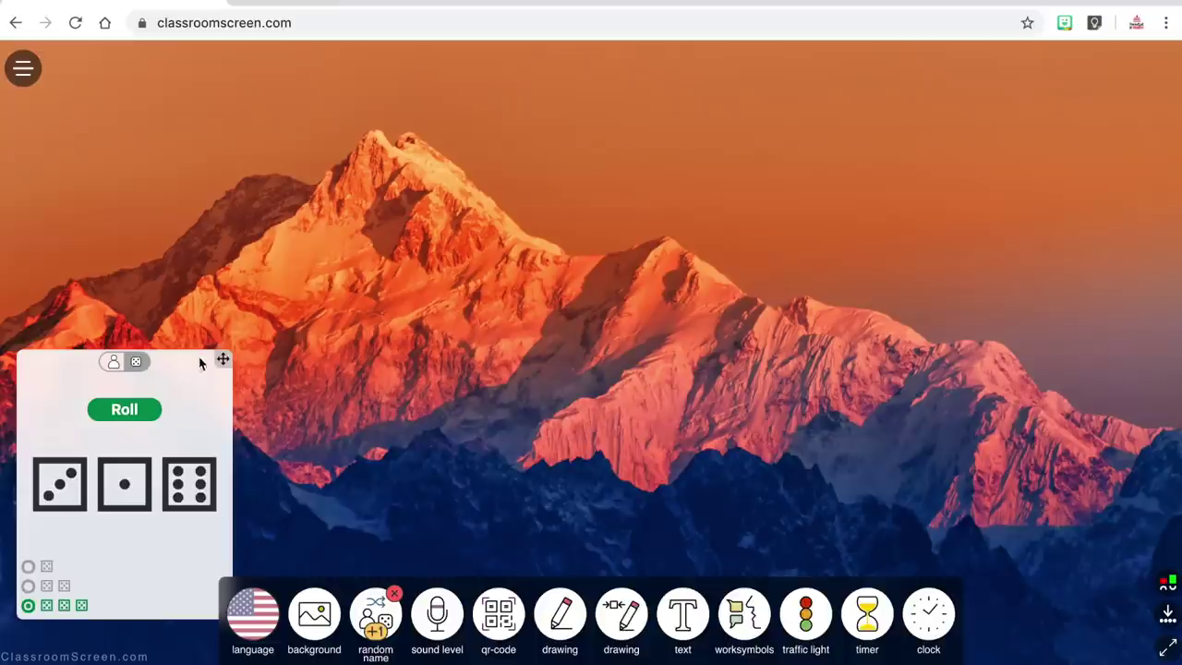
drag(219, 360, 754, 150)
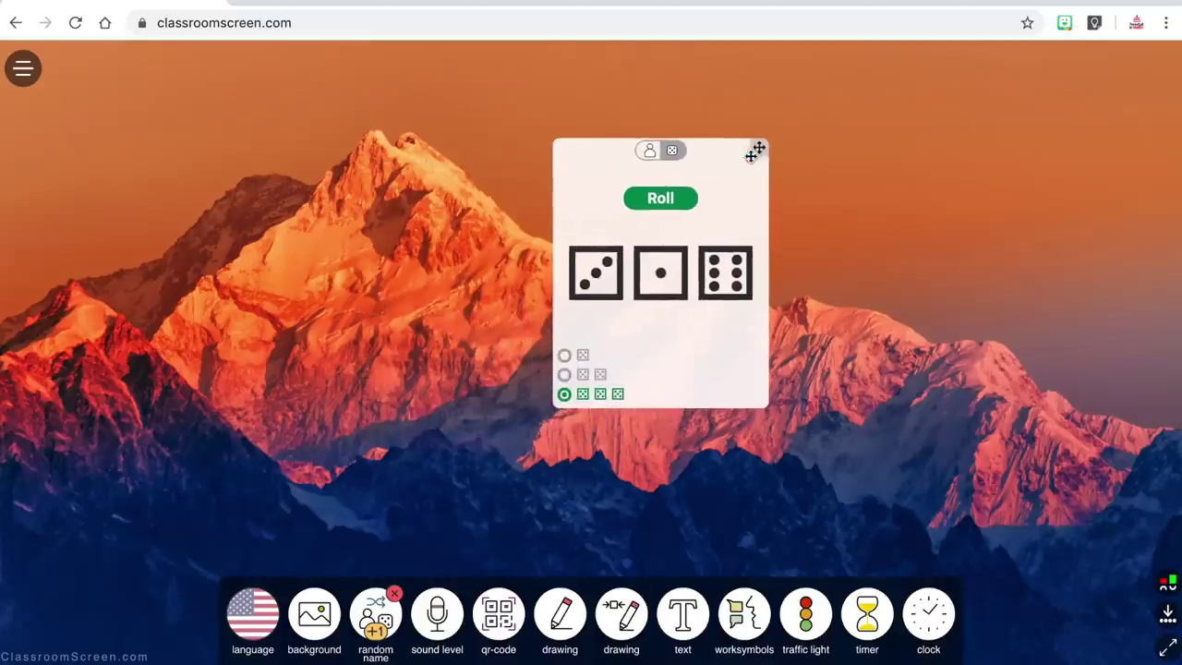
Add a second name picker beside the dice, load Random name file.txt, and reroll the dice.
click(375, 635)
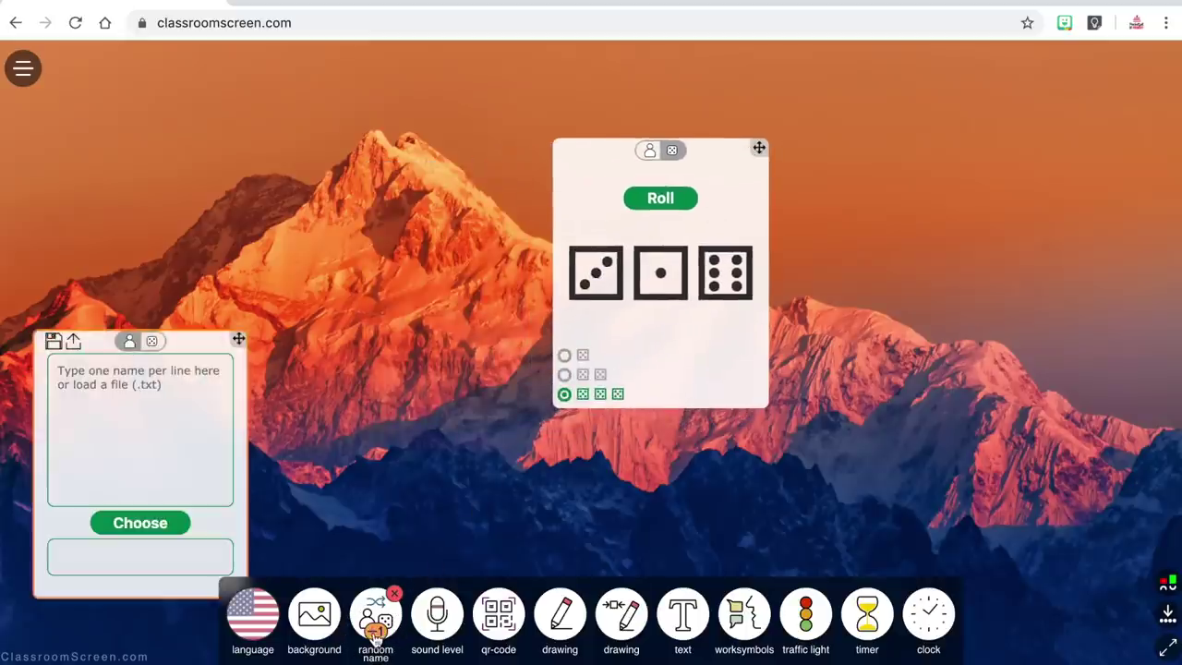
drag(238, 340, 498, 144)
click(410, 201)
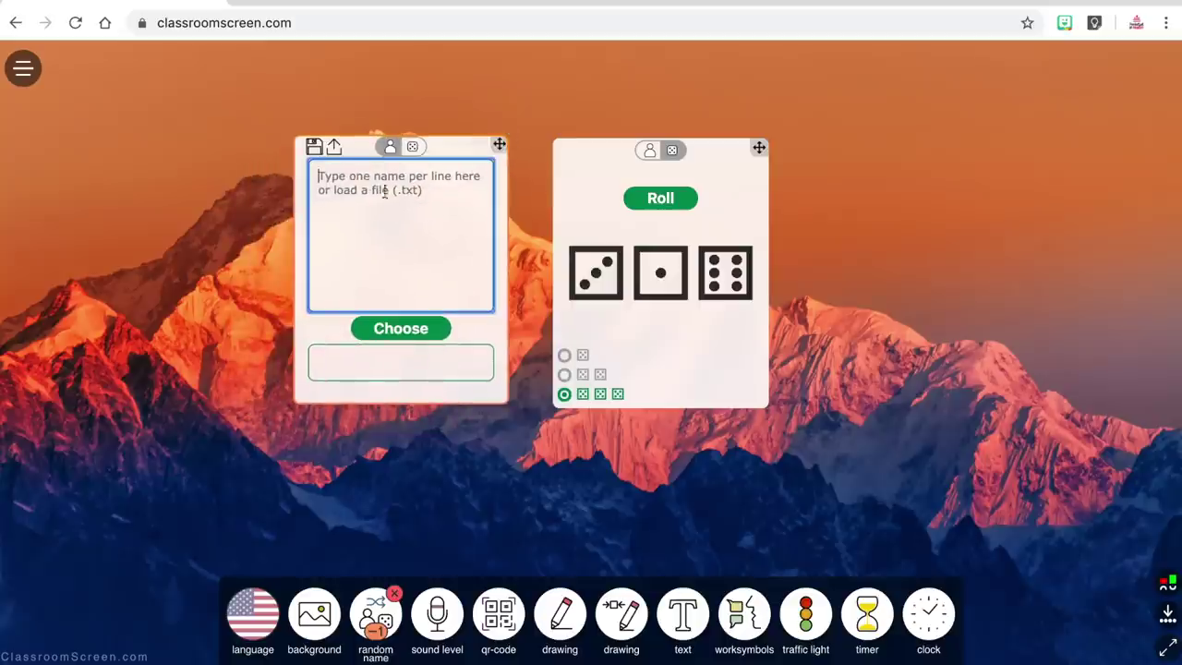
click(332, 152)
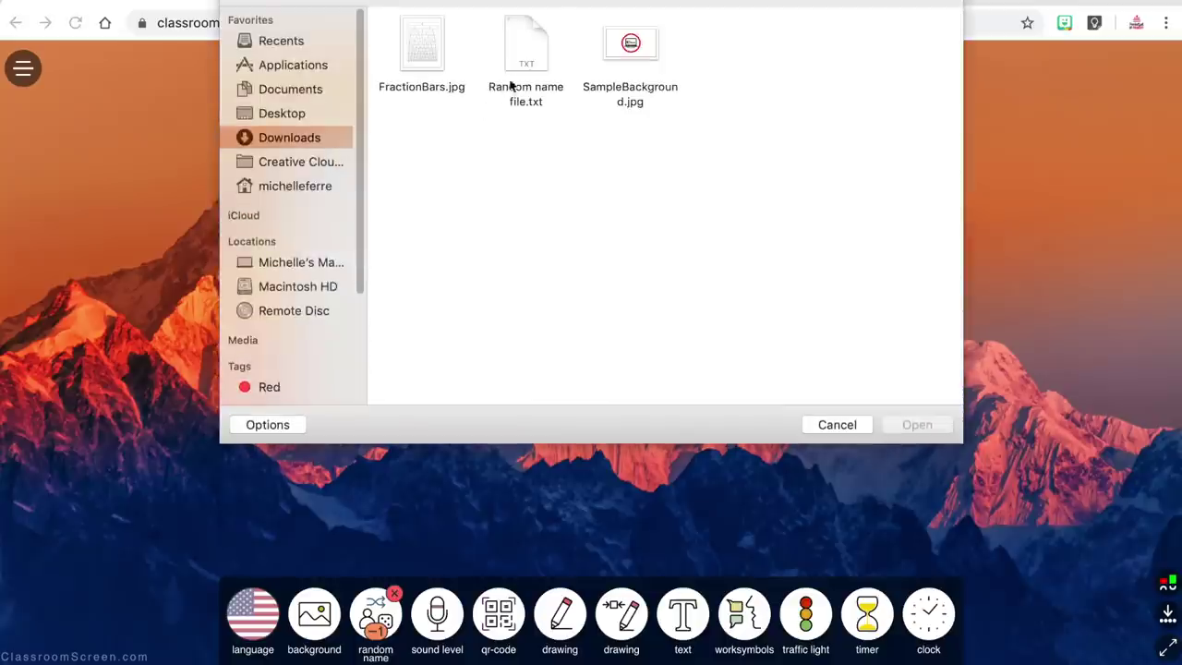
click(530, 50)
click(914, 426)
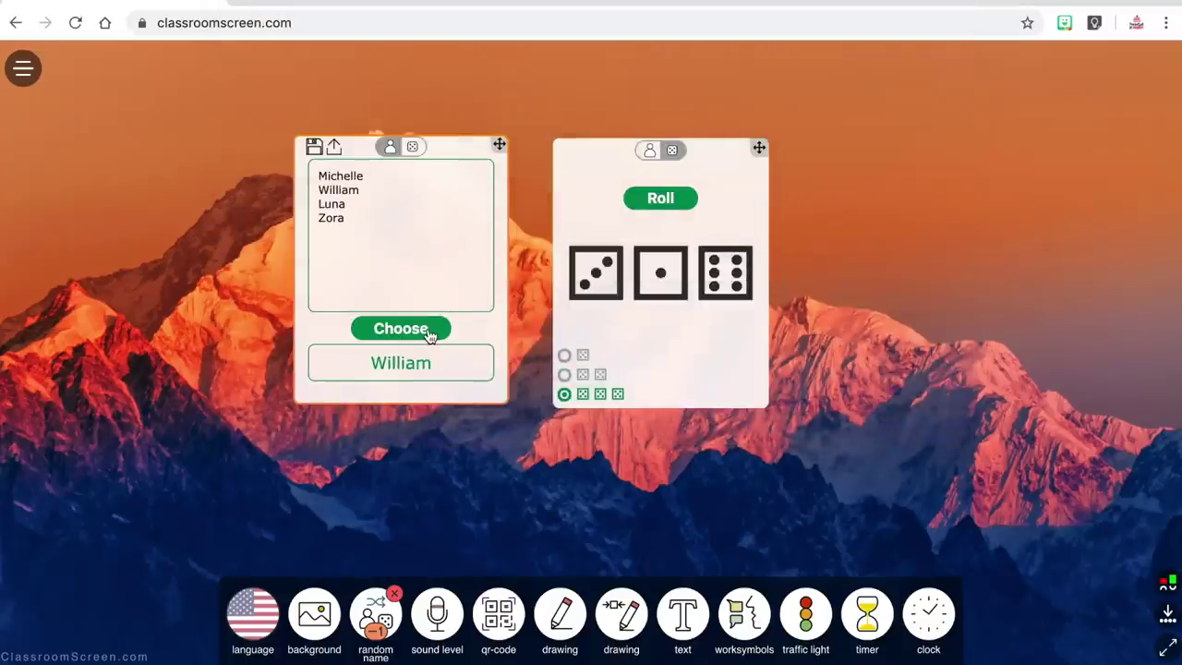
click(649, 201)
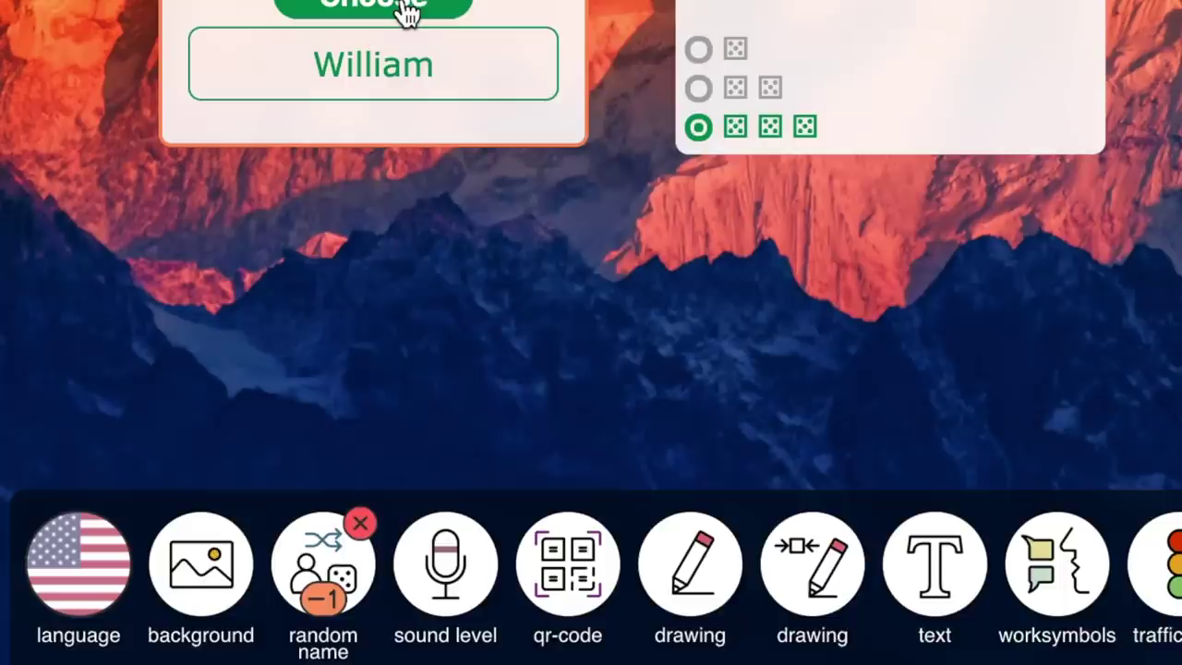
Remove the name picker and dice widgets, then bring up the sound level meter setup.
click(319, 577)
click(358, 521)
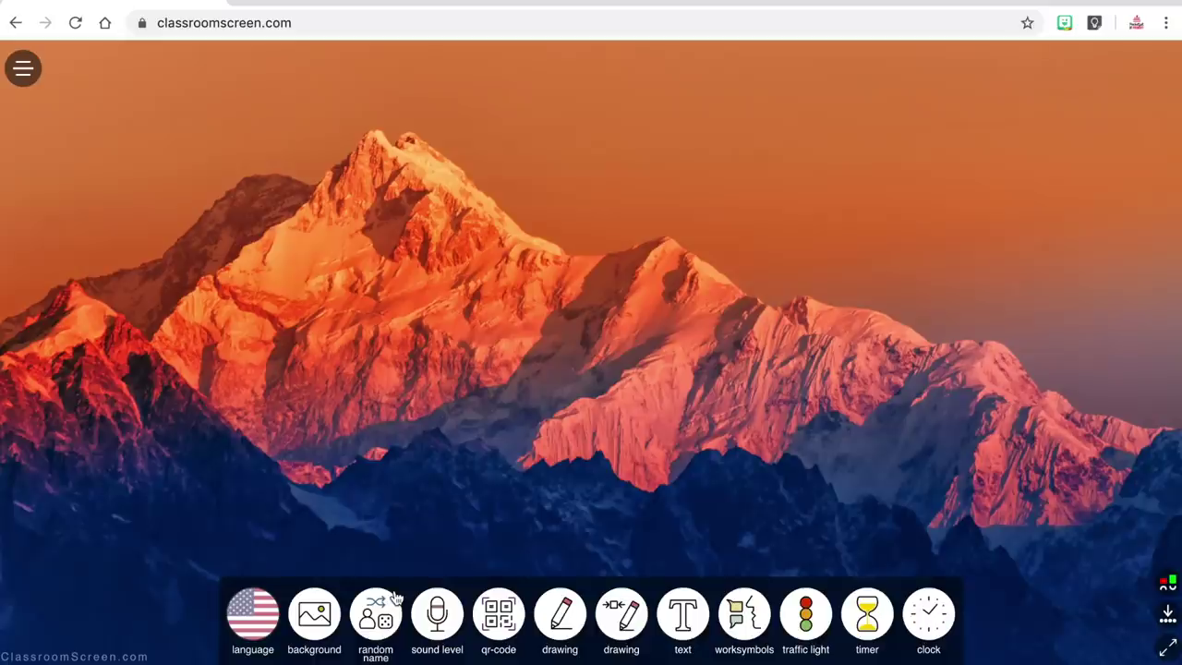
click(369, 624)
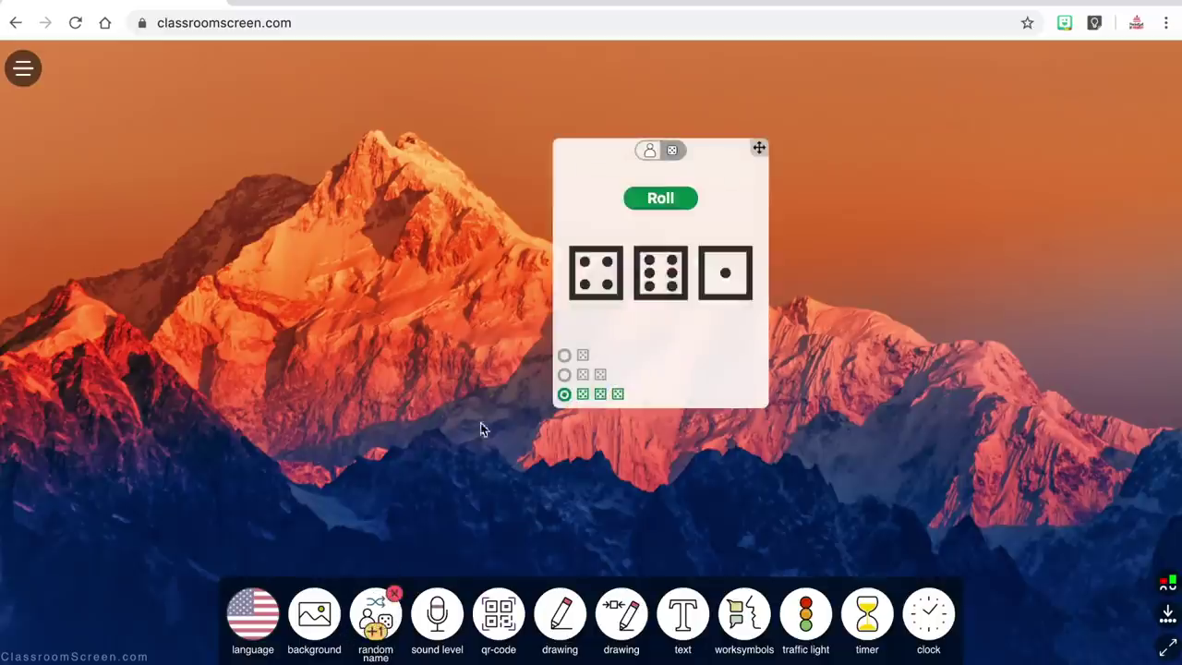
click(650, 152)
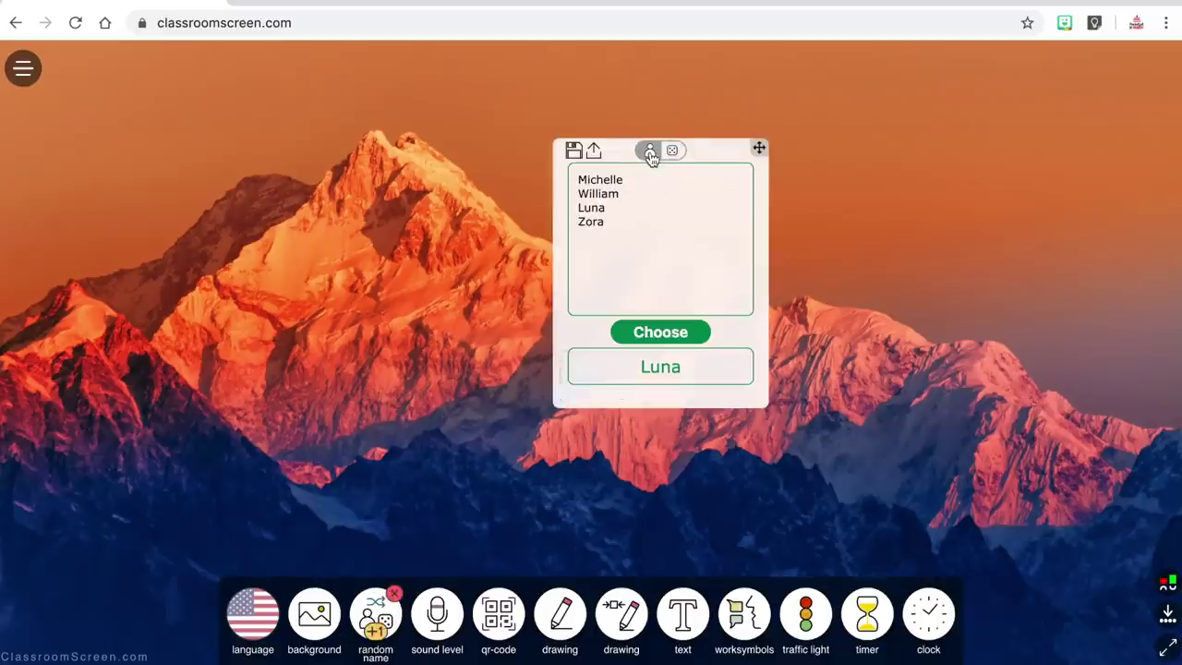
click(395, 594)
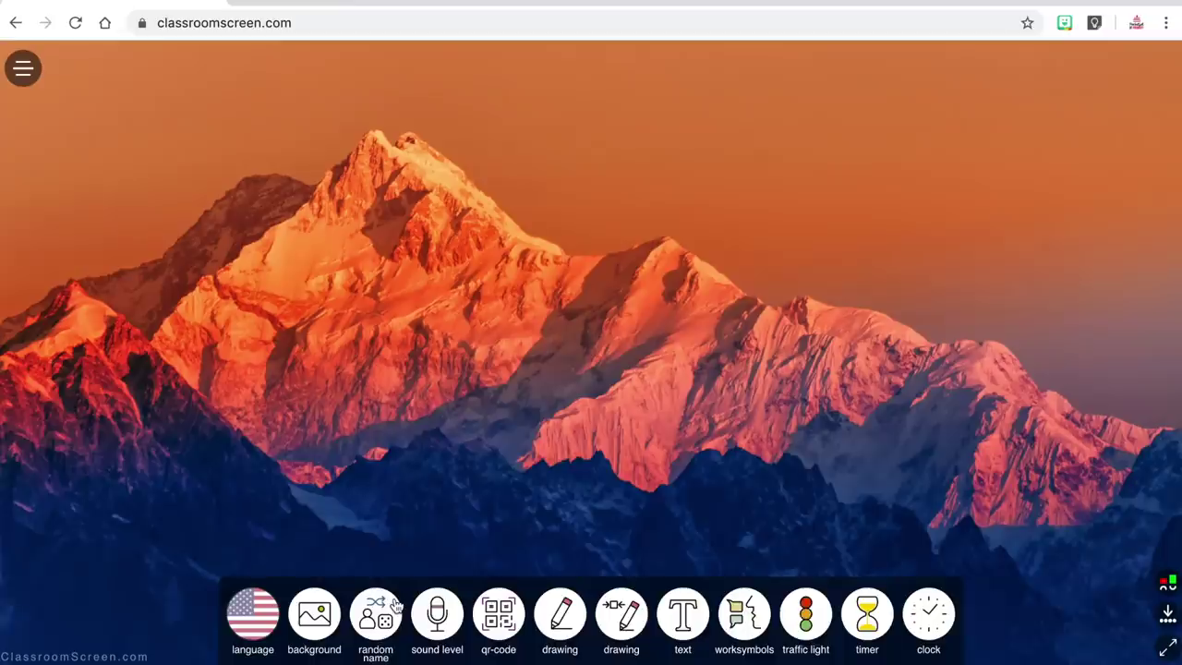
click(441, 621)
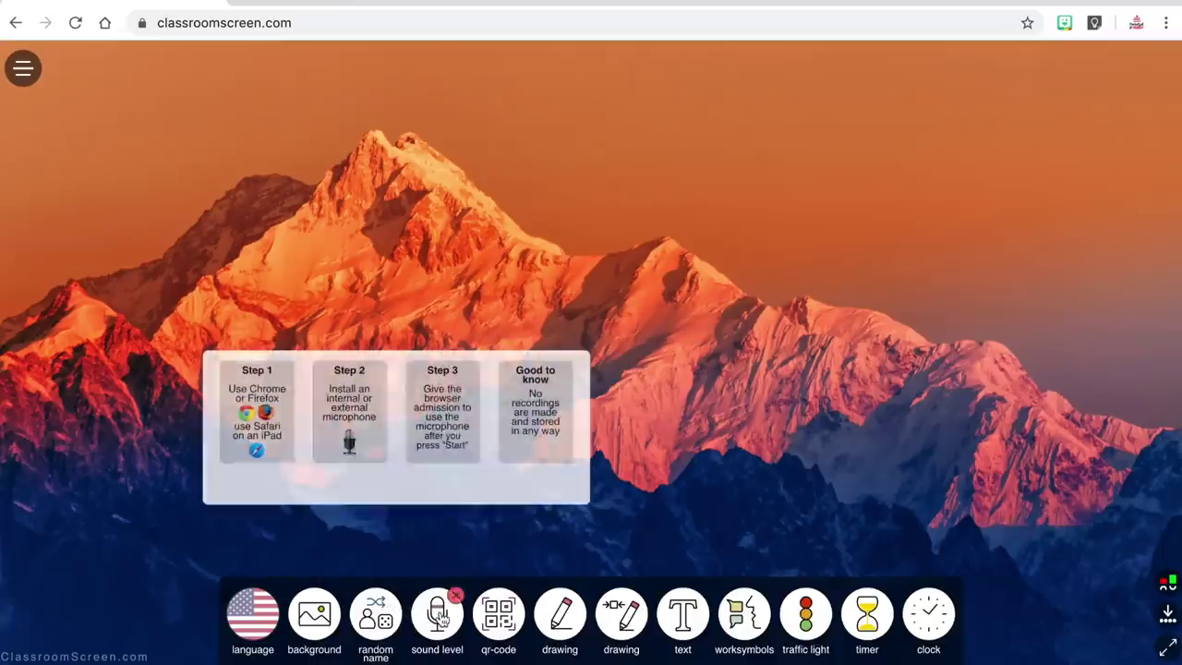
Start the microphone sound meter, vary its noise threshold between 1 and 6, then close it.
click(397, 480)
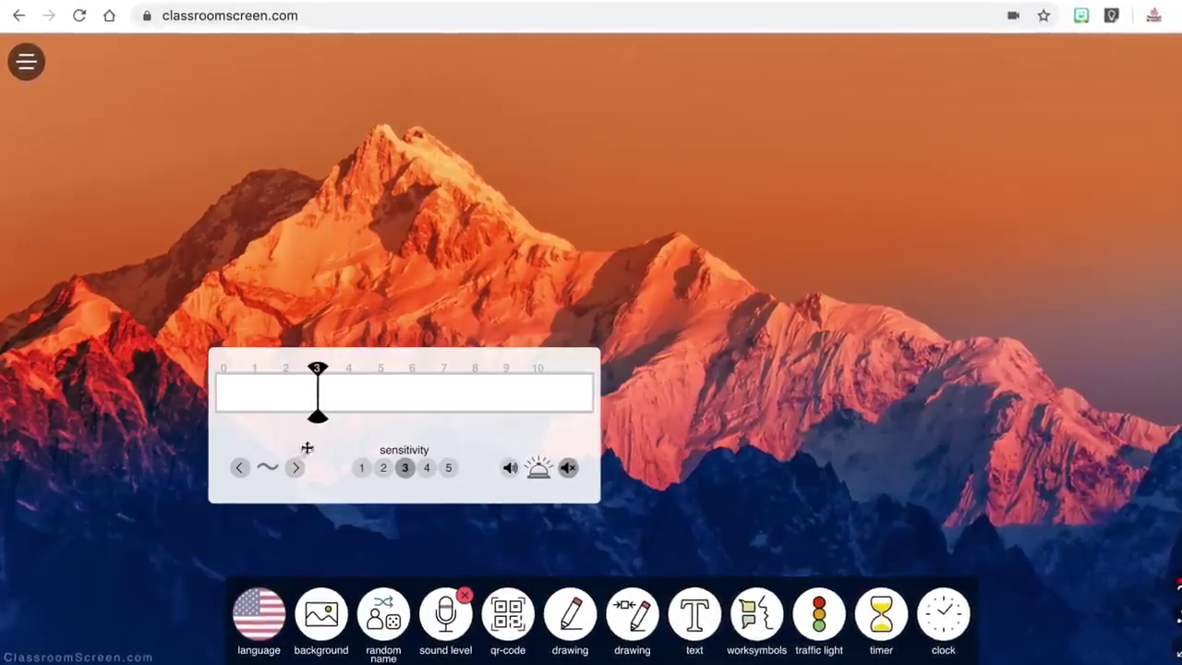
click(242, 470)
click(242, 470)
click(296, 471)
click(301, 471)
click(301, 471)
click(301, 471)
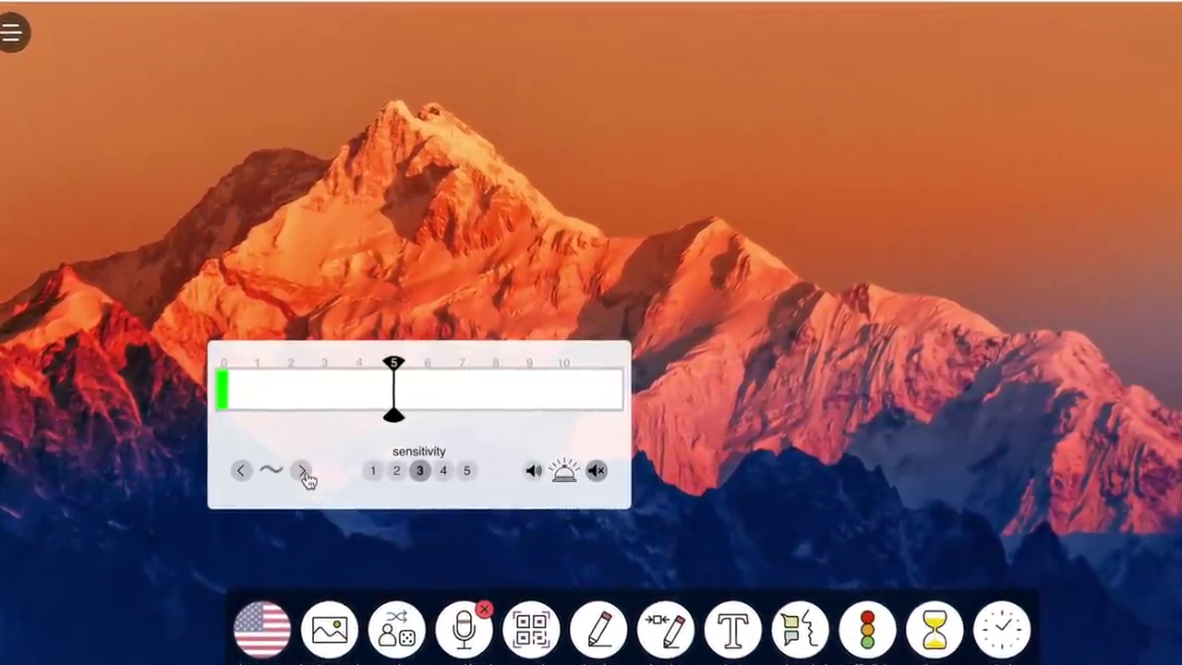
click(303, 472)
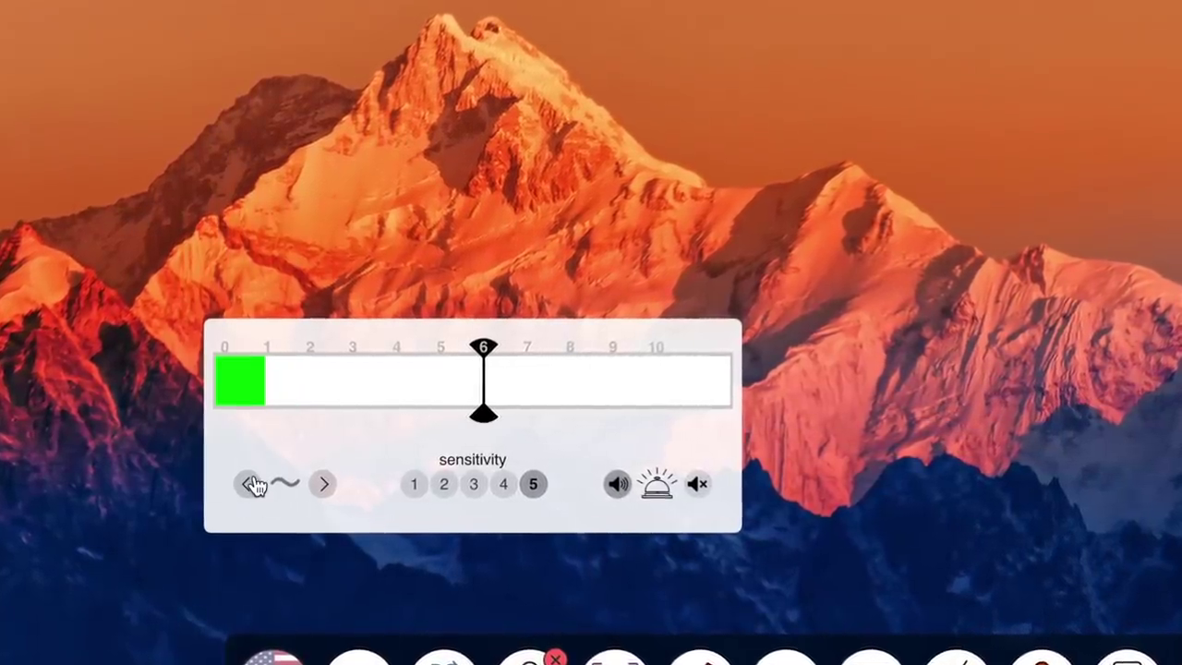
click(251, 485)
click(251, 484)
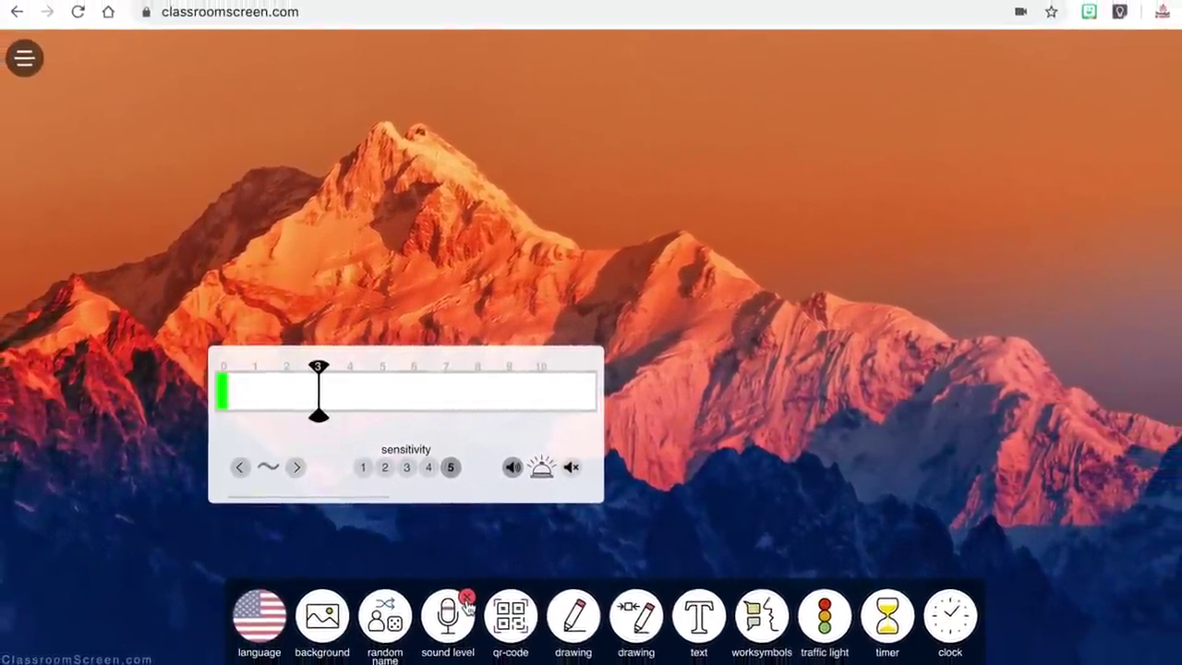
click(463, 595)
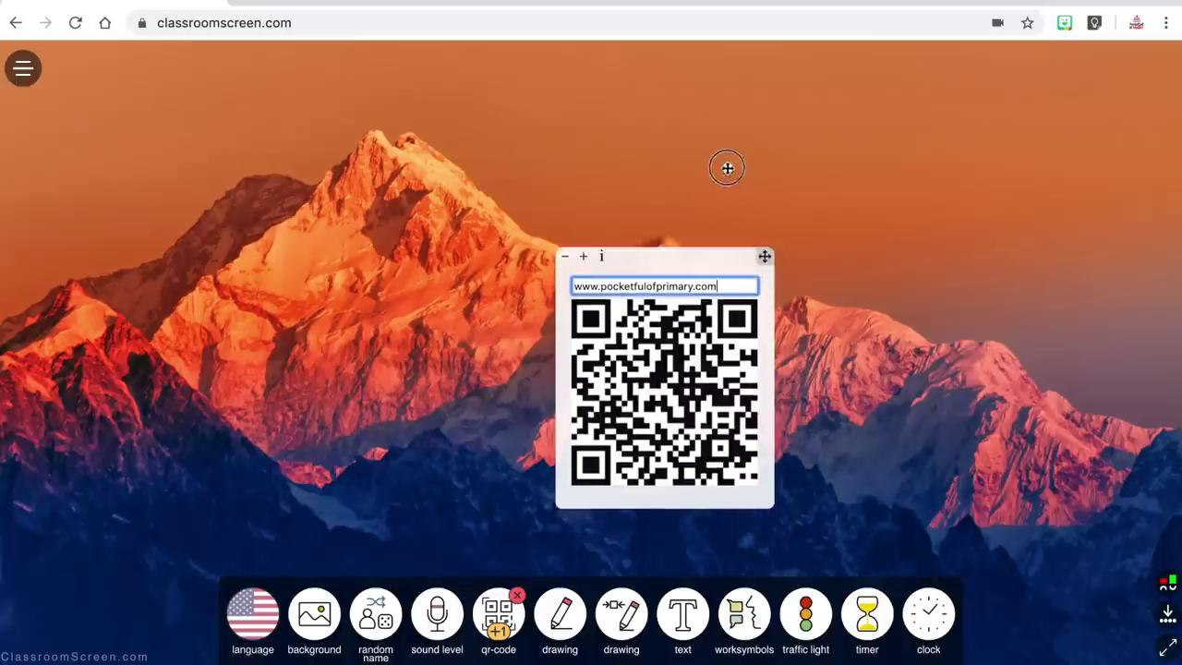
Move the QR code widget higher, enlarge it four steps, then shrink it two.
drag(727, 168, 725, 165)
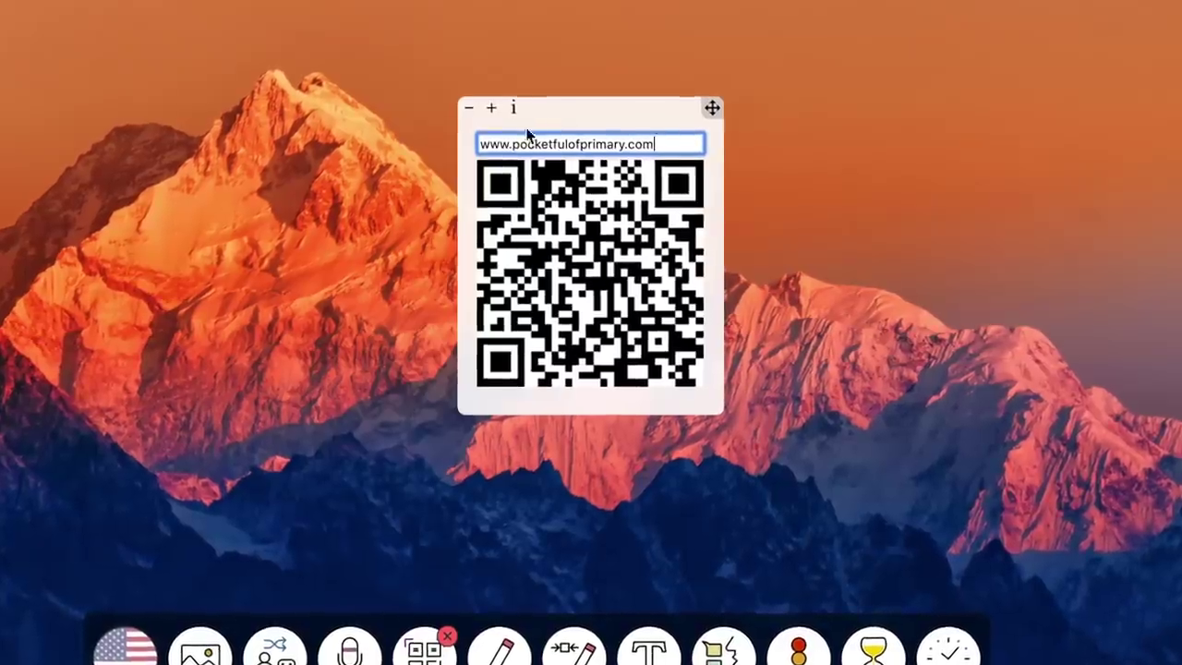
click(492, 108)
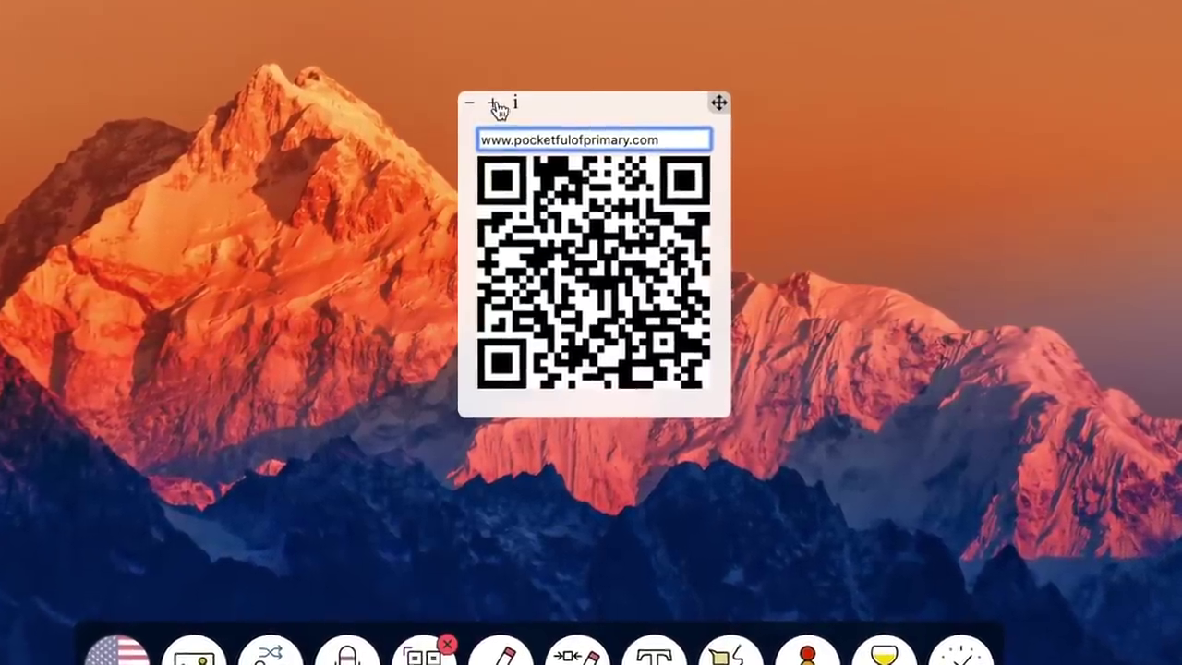
click(491, 108)
click(492, 108)
click(491, 108)
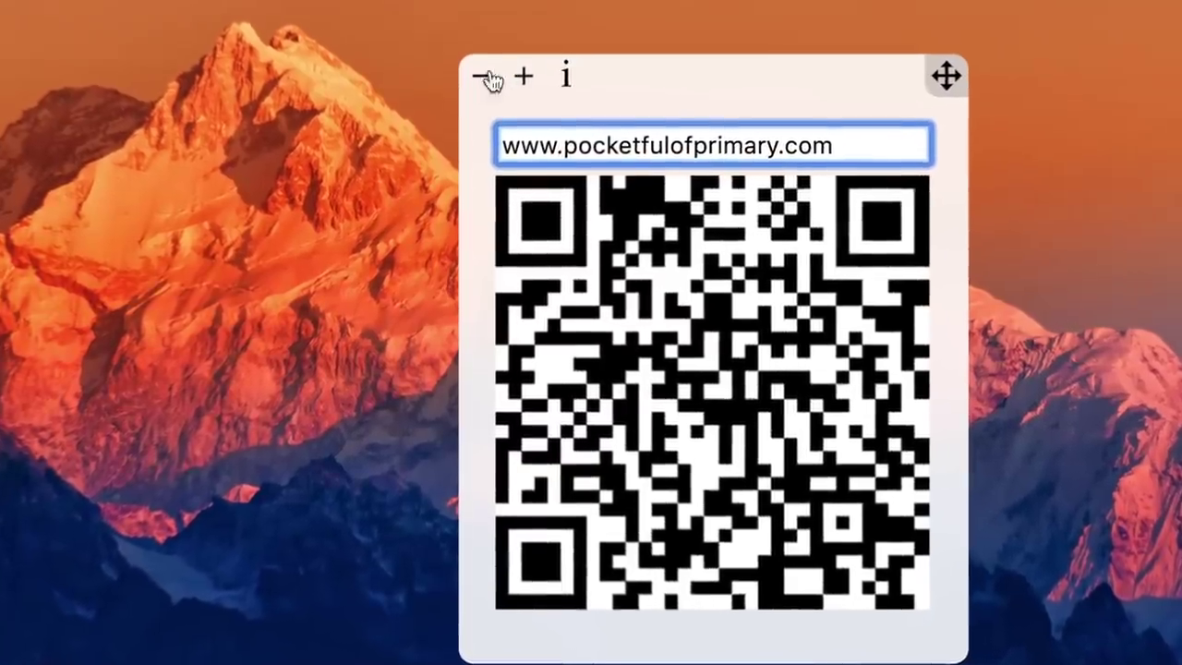
click(478, 85)
click(479, 85)
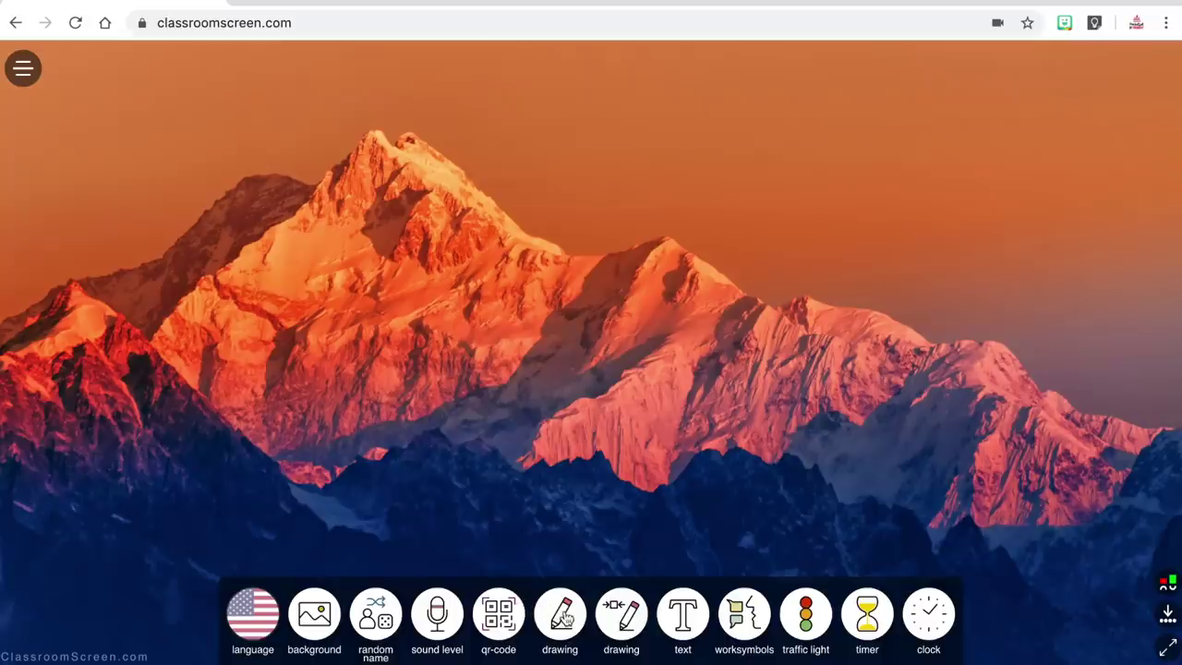
Switch to full-screen drawing mode on a blank white canvas.
click(565, 619)
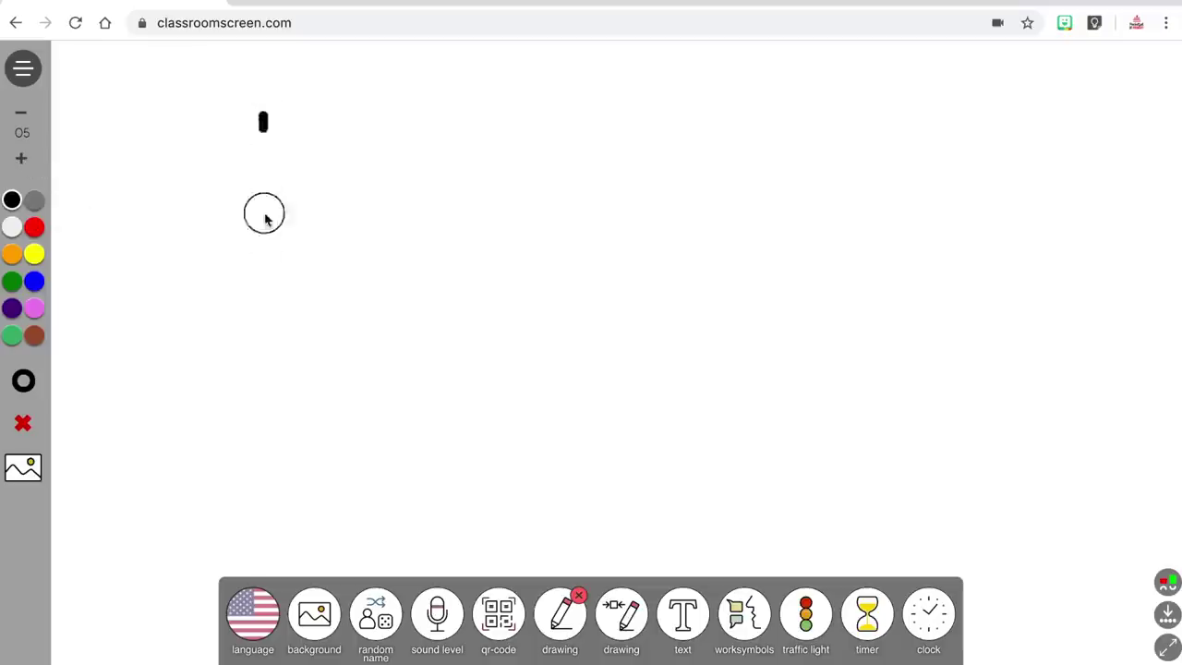
Write "Hi!" on the drawing canvas.
drag(264, 213, 263, 283)
drag(263, 182, 361, 182)
drag(359, 106, 362, 282)
drag(413, 189, 413, 284)
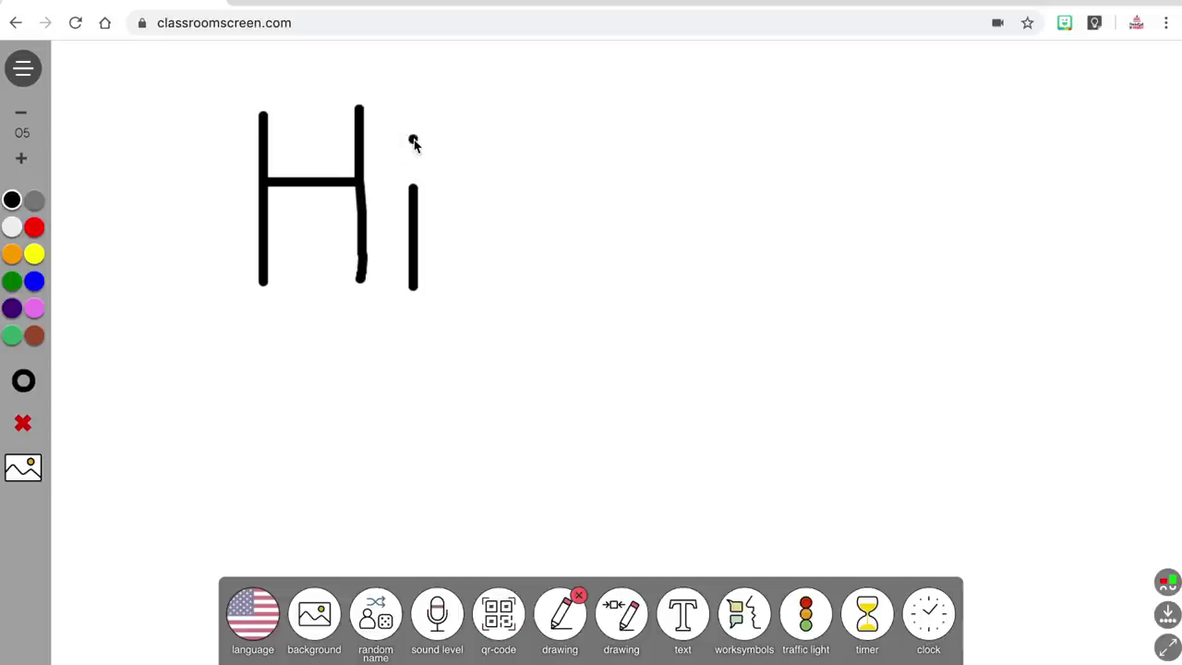
drag(457, 103, 461, 236)
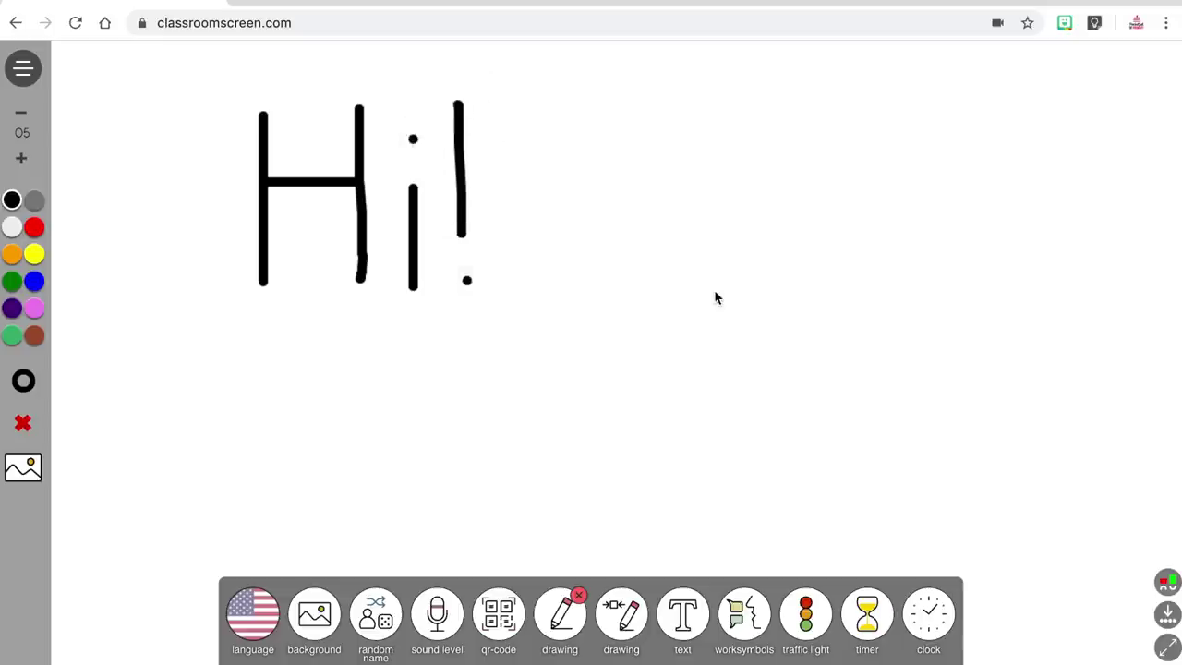
Try the lined, grid, music staff and x/y axis backgrounds, then return to plain white.
click(31, 468)
click(86, 483)
click(23, 468)
click(140, 469)
click(31, 468)
click(148, 524)
click(28, 469)
click(189, 523)
click(31, 468)
click(84, 413)
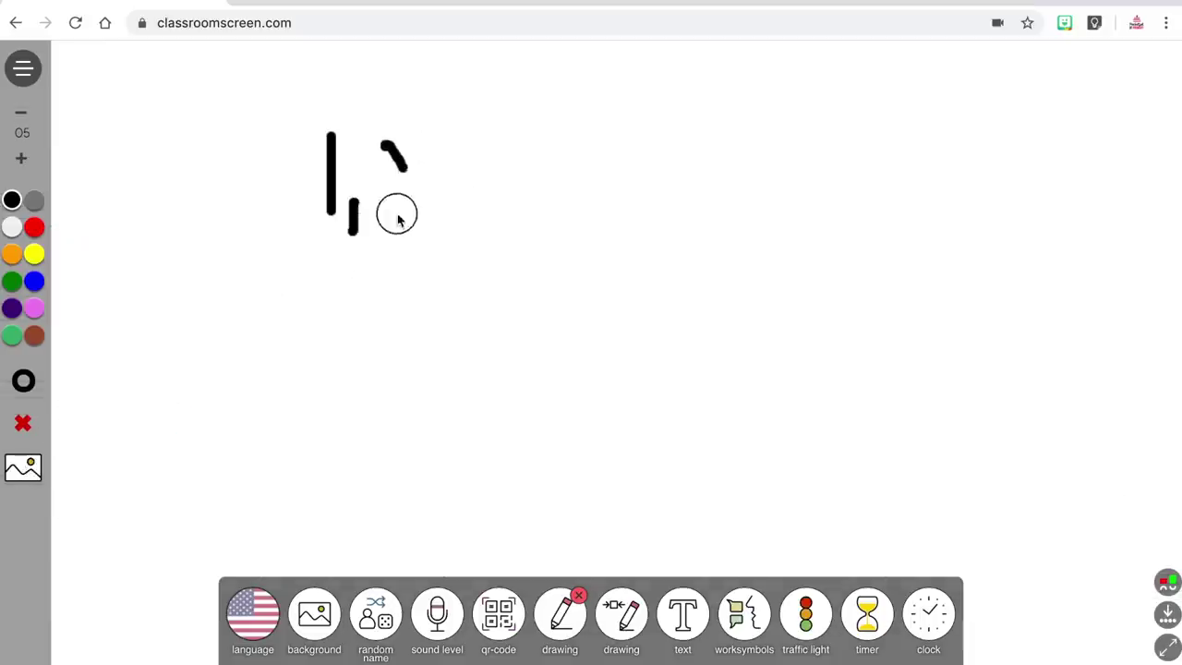
Write the addition problem 1,234 + 567 with an answer line beneath it.
drag(396, 211, 429, 211)
mouse_move(439, 146)
mouse_down()
mouse_move(462, 200)
mouse_move(441, 201)
mouse_up()
mouse_move(498, 139)
mouse_down()
mouse_move(499, 157)
mouse_move(543, 183)
mouse_up()
drag(542, 129, 539, 200)
drag(257, 281, 300, 284)
mouse_move(432, 238)
mouse_down()
mouse_move(393, 268)
mouse_move(374, 318)
mouse_move(483, 277)
mouse_move(457, 281)
mouse_up()
drag(519, 235, 547, 294)
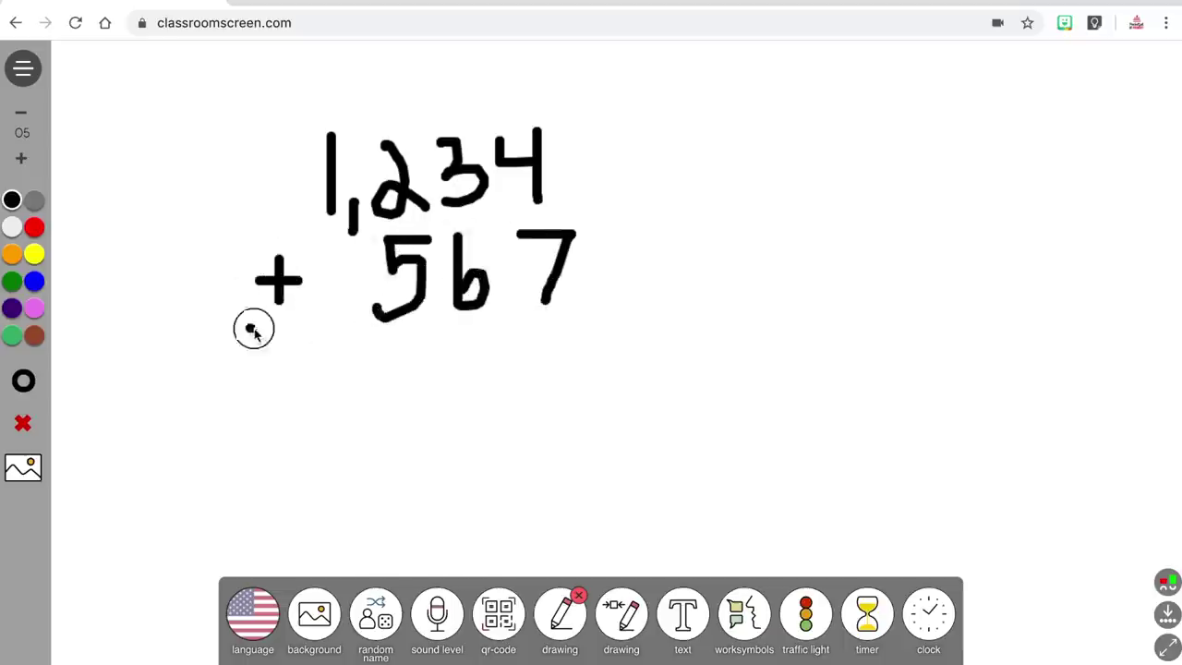
drag(248, 328, 578, 322)
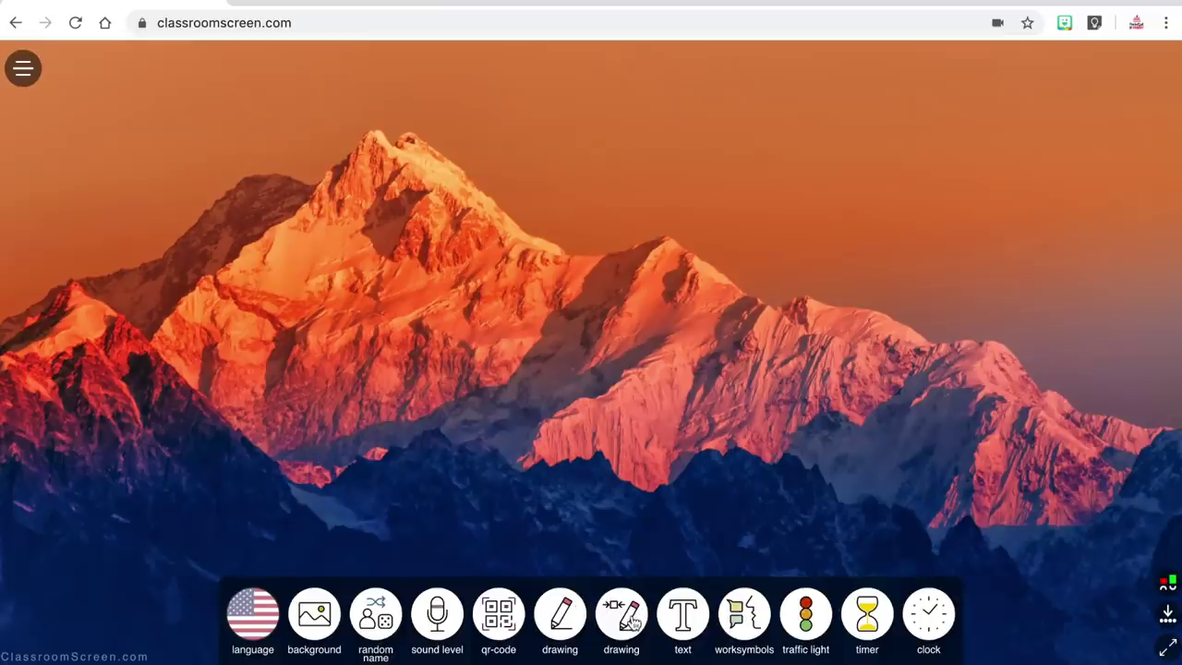
Add a drawing widget and load the FractionBars.jpg image into it.
click(633, 625)
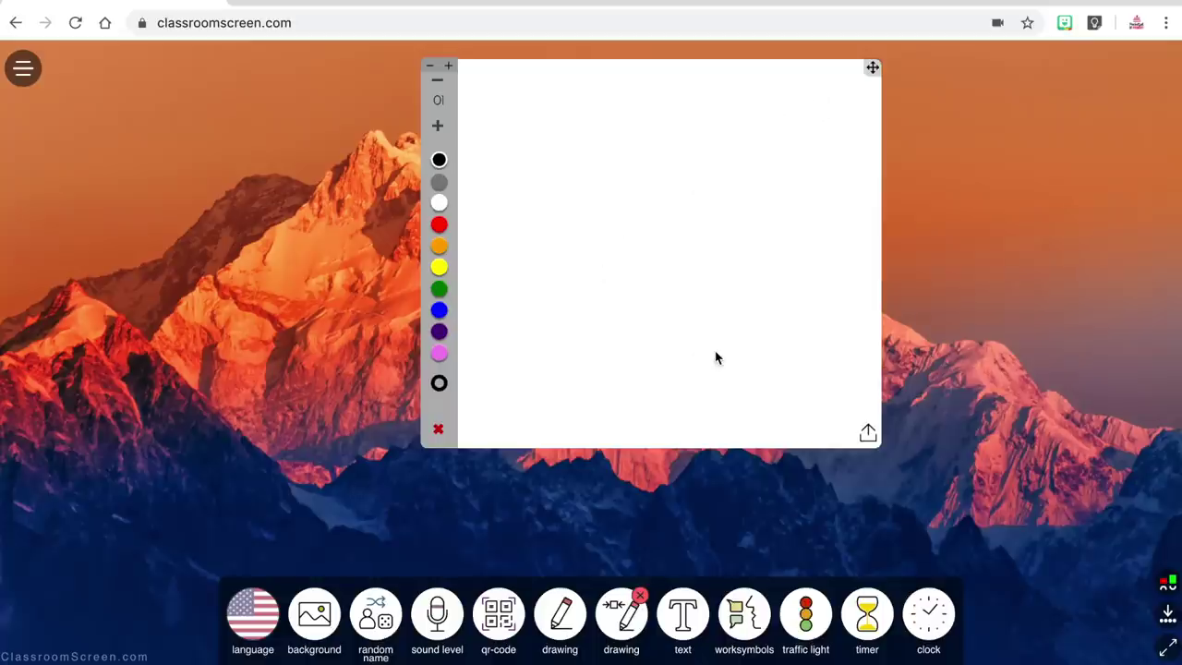
click(866, 433)
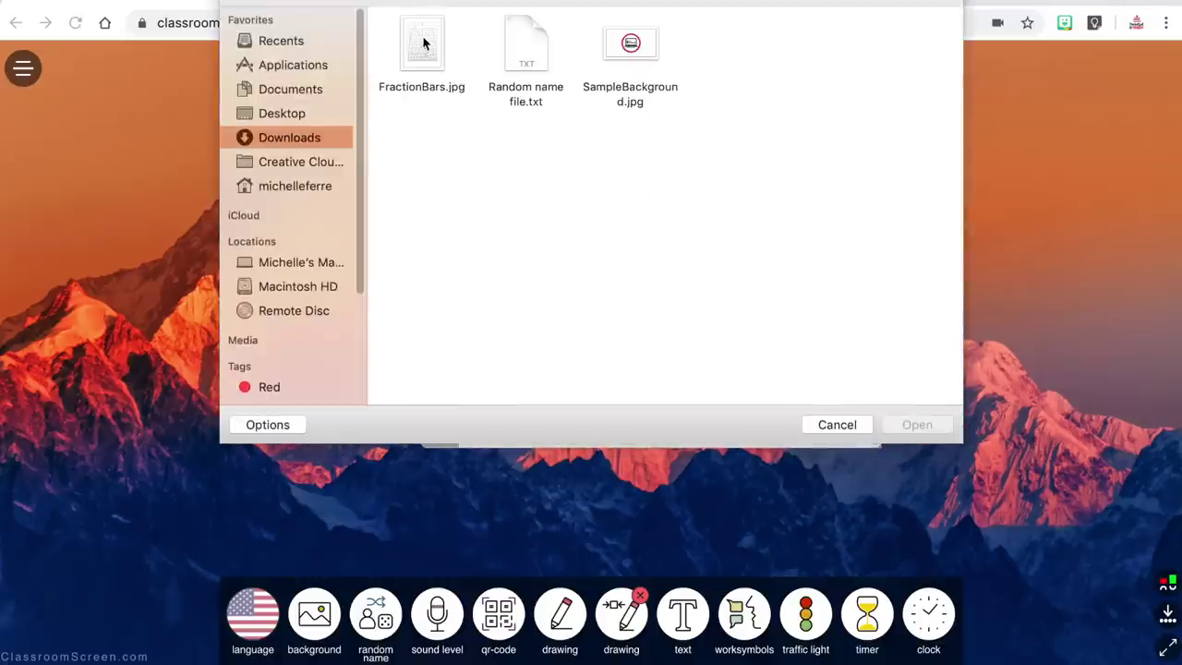
click(426, 45)
click(917, 426)
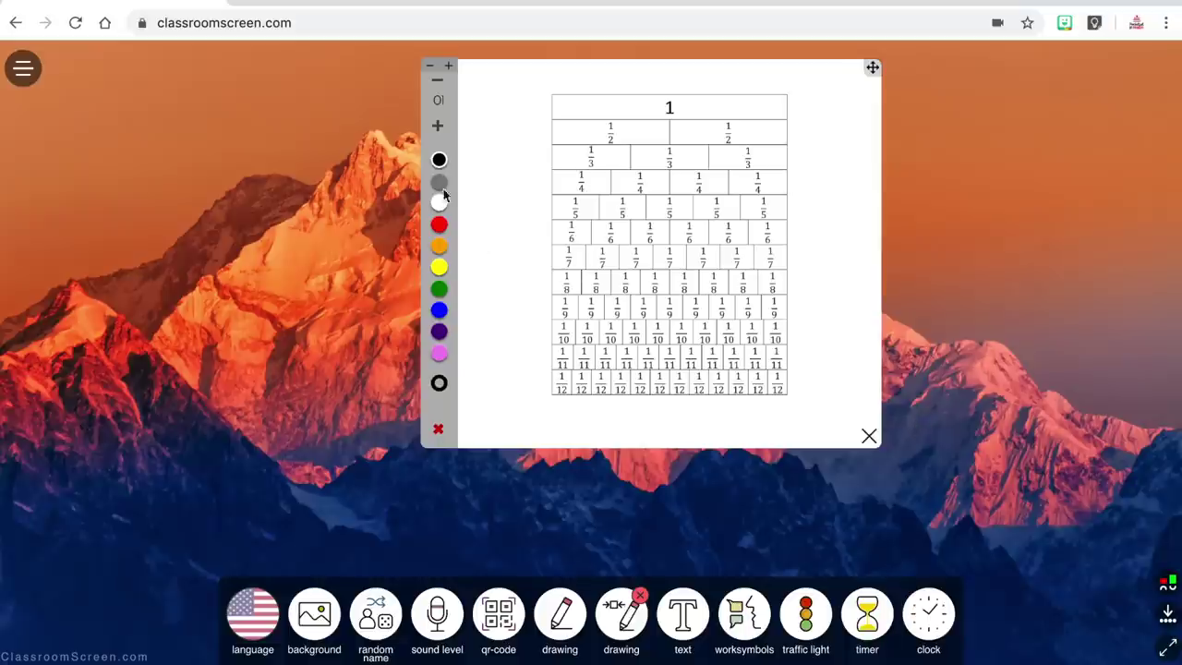
Shade the twelfths row red and ninths/tenths yellow, resize, and move the widget right.
drag(565, 380, 605, 395)
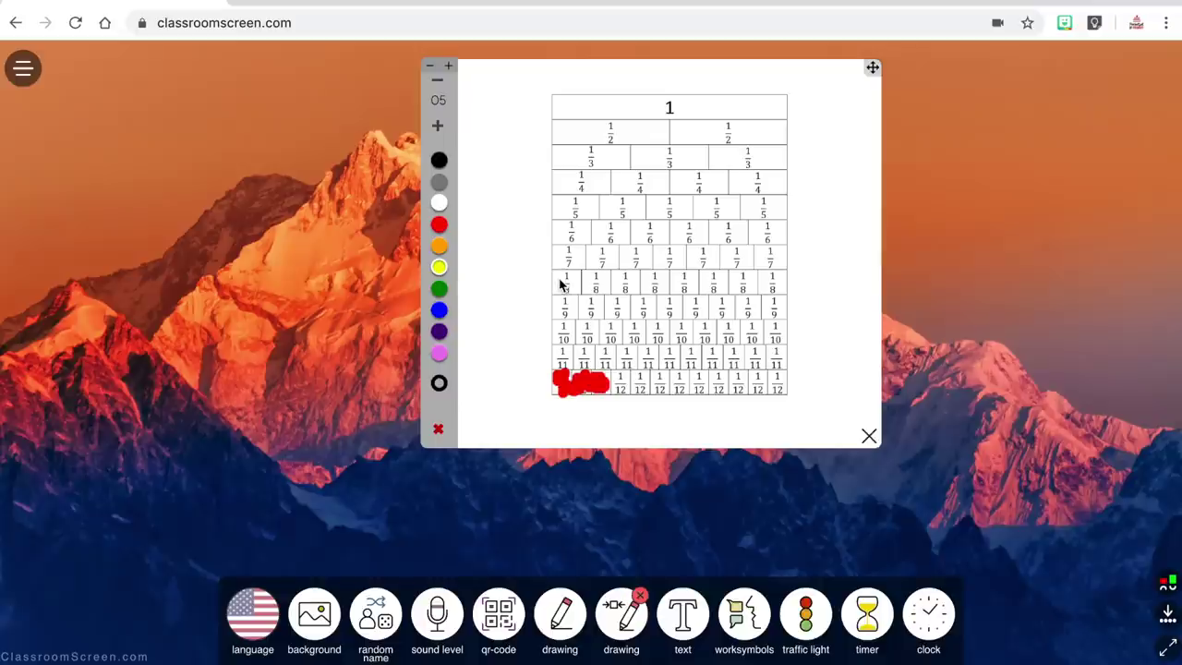
drag(561, 331, 596, 328)
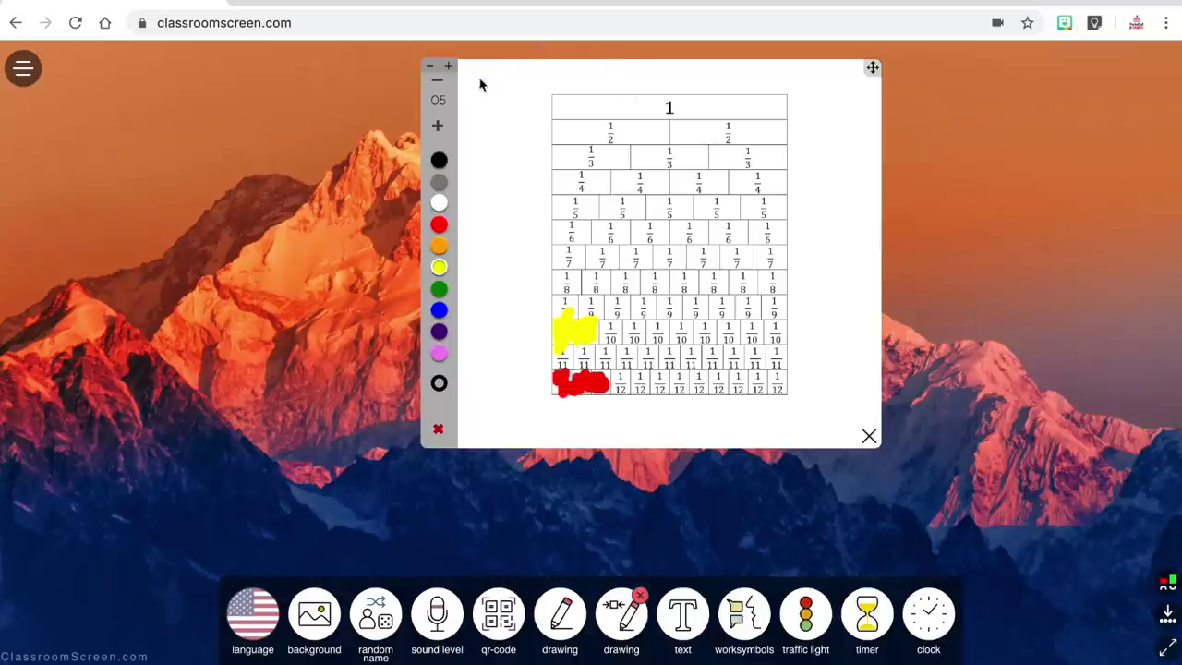
click(449, 67)
click(452, 68)
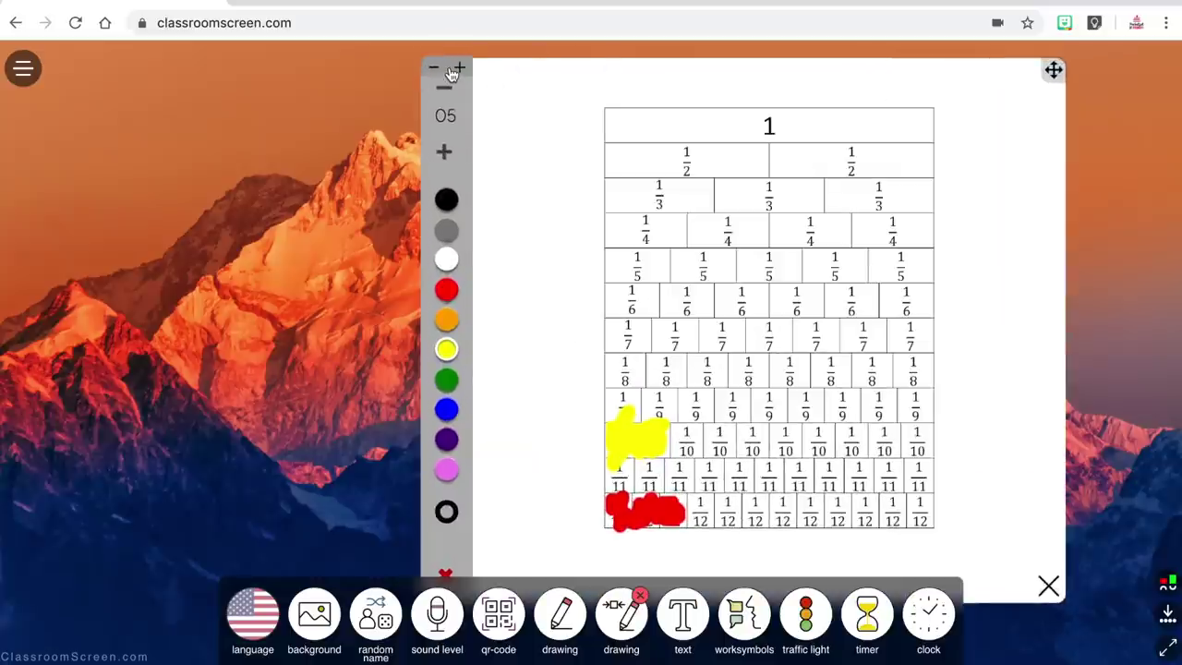
click(431, 69)
click(431, 70)
mouse_move(873, 66)
mouse_down()
mouse_move(567, 158)
mouse_move(905, 140)
mouse_move(1054, 112)
mouse_up()
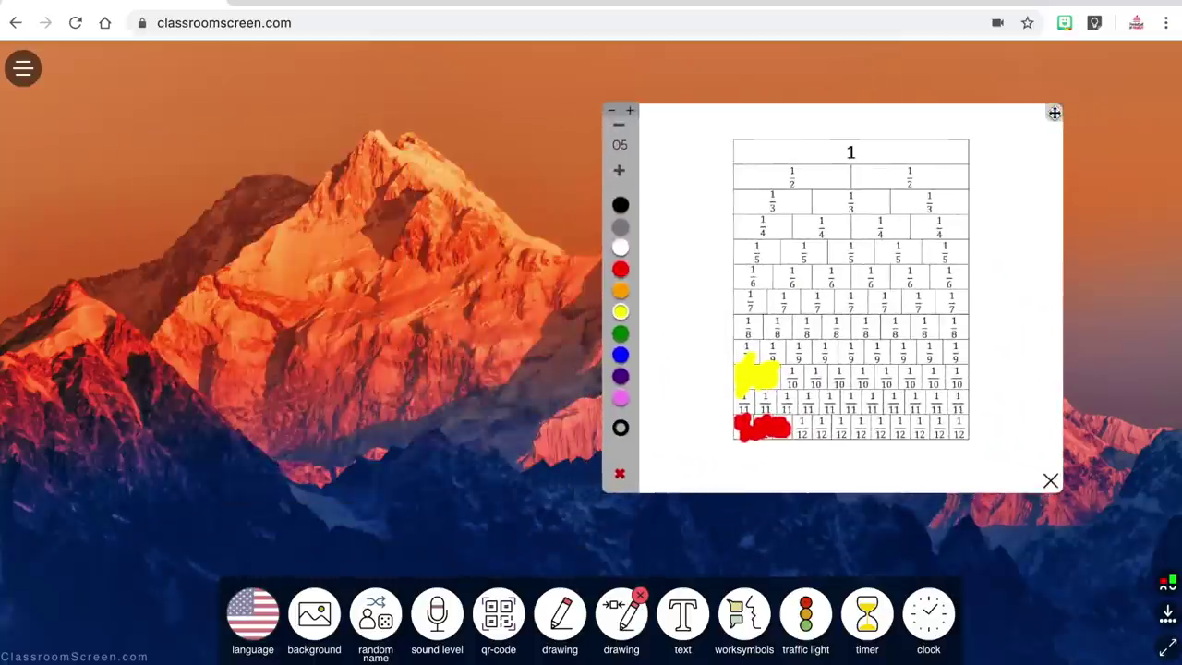
click(1051, 480)
Clear the drawing widget and open full-screen drawing with a grid background.
click(621, 475)
click(561, 619)
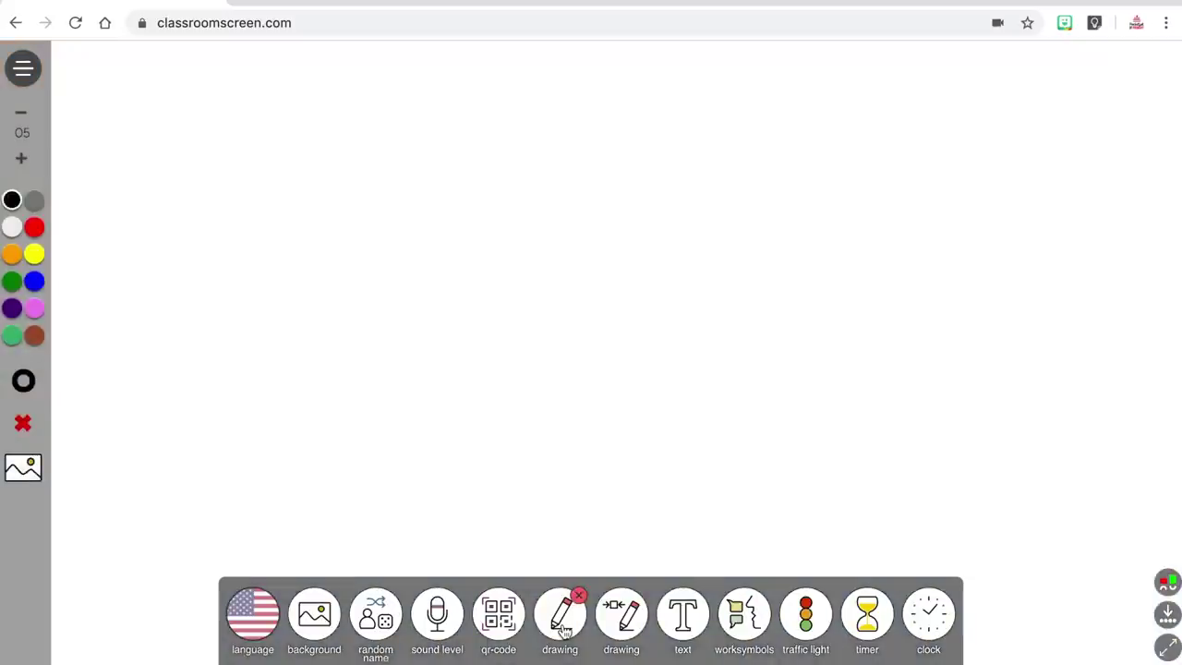
click(25, 471)
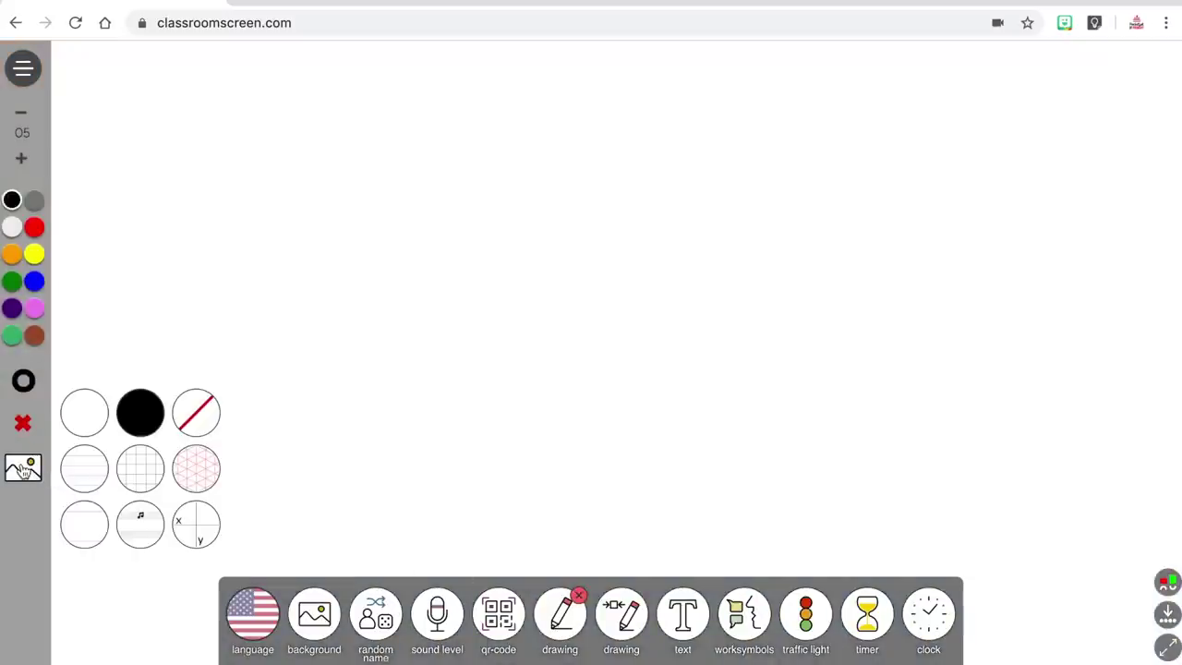
click(140, 469)
Add a drawing widget and draw a blue outline, then thicken the pen stroke.
click(628, 623)
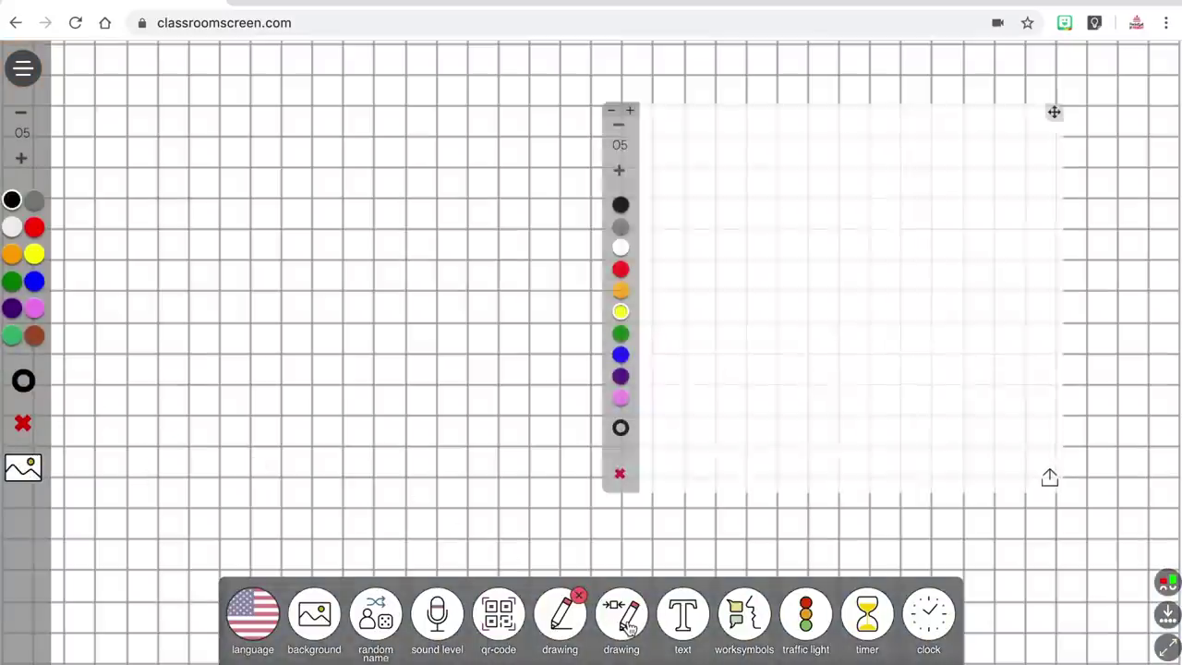
click(34, 282)
mouse_move(135, 146)
mouse_down()
mouse_move(248, 153)
mouse_move(143, 151)
mouse_move(145, 175)
mouse_up()
click(20, 158)
Write 2x4=8 in red pen.
click(599, 250)
drag(712, 119, 765, 187)
drag(773, 143, 836, 174)
drag(833, 136, 796, 183)
drag(859, 103, 909, 138)
drag(892, 92, 894, 178)
drag(928, 138, 971, 137)
drag(932, 159, 986, 162)
drag(1062, 111, 1059, 129)
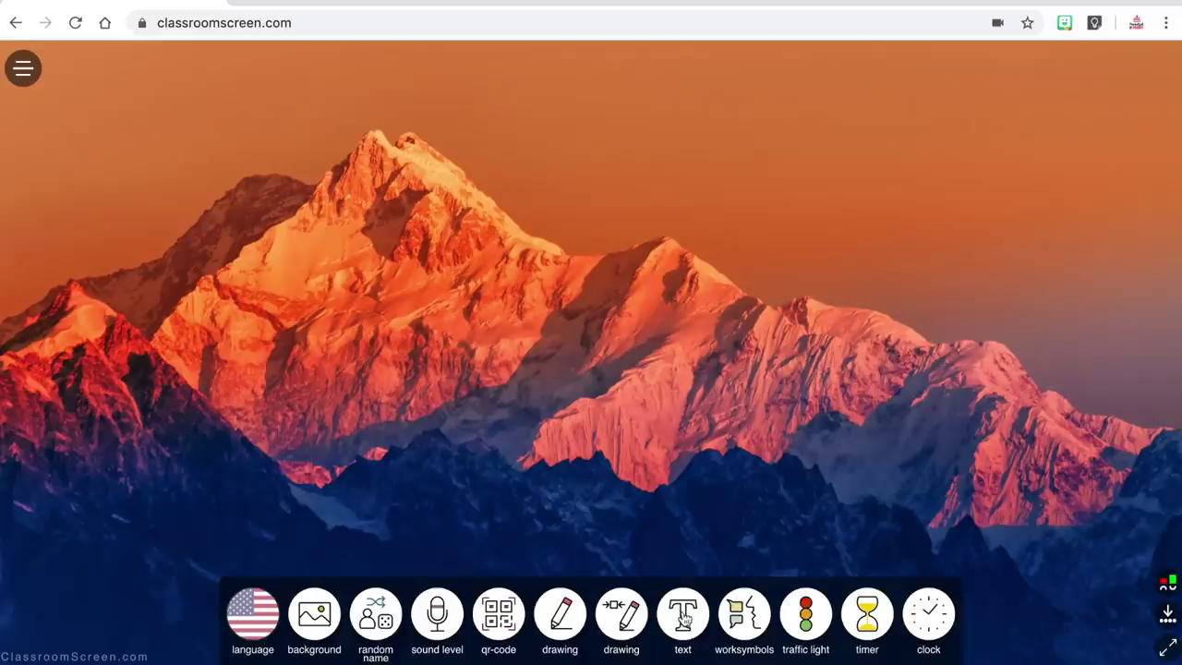
Add a text widget with a 'Directions:' heading followed by a numbered list of steps.
click(684, 617)
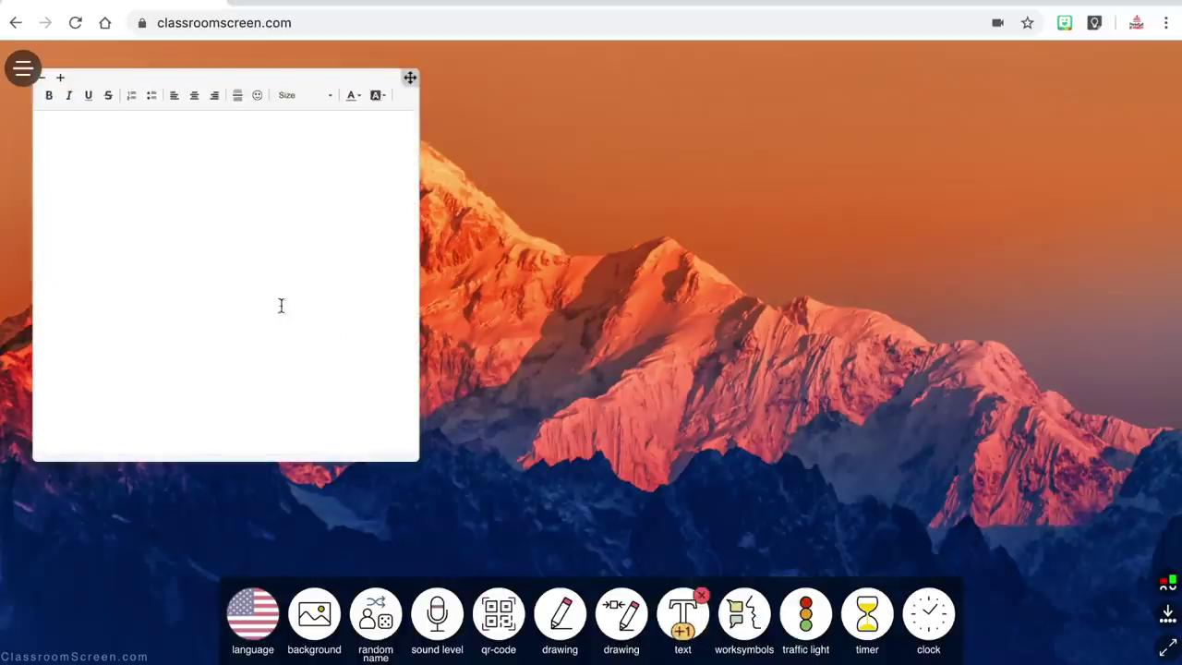
text(Directions:)
key(Return)
click(132, 95)
text(Find a s)
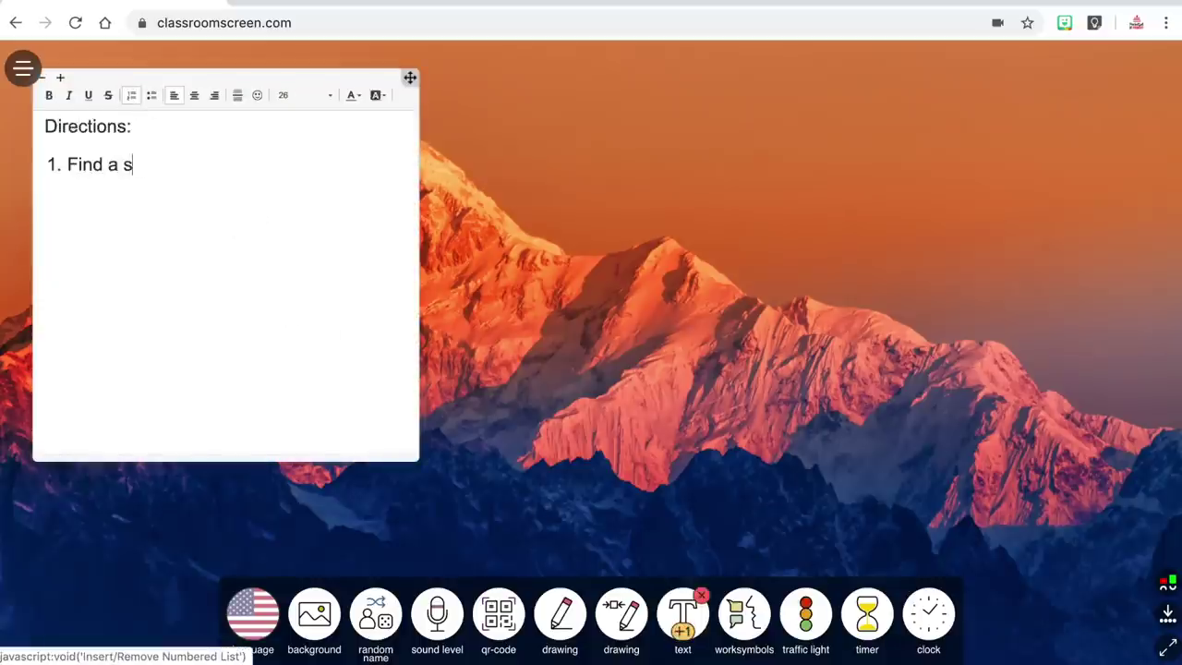
click(310, 162)
key(BackSpace)
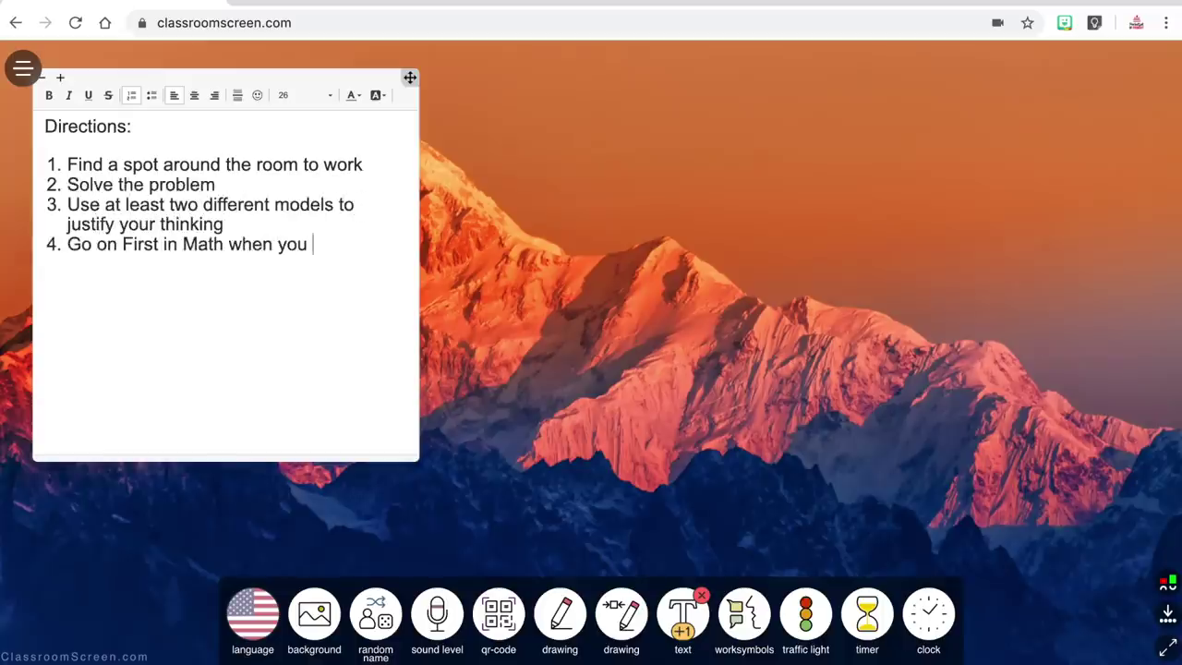
Make the 'Directions:' heading bold, centred and size 36.
triple_click(117, 126)
click(49, 95)
click(194, 95)
click(305, 95)
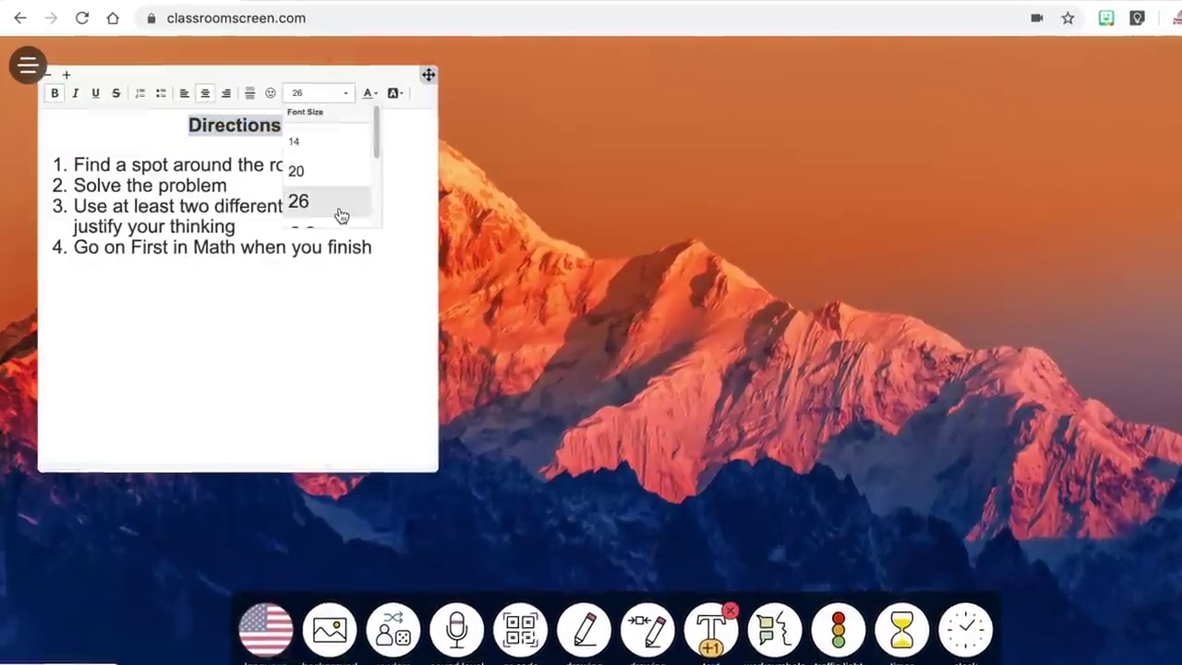
click(335, 197)
Set the four numbered steps to font size 36.
drag(397, 251, 43, 183)
click(323, 93)
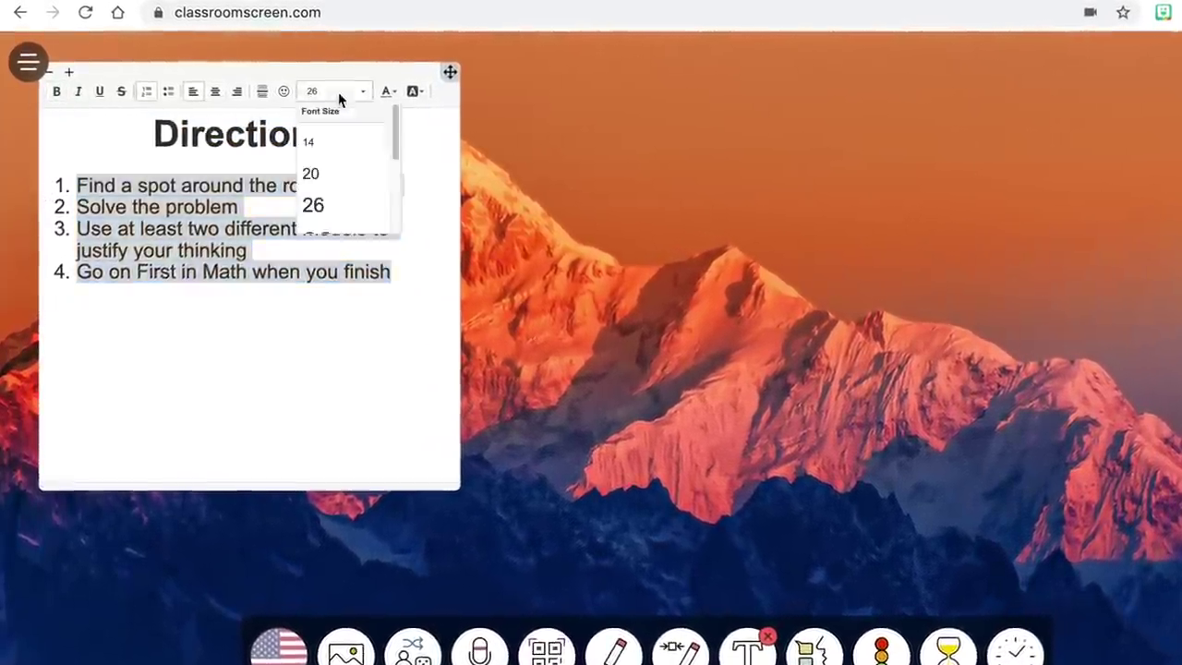
click(340, 205)
click(368, 91)
click(365, 217)
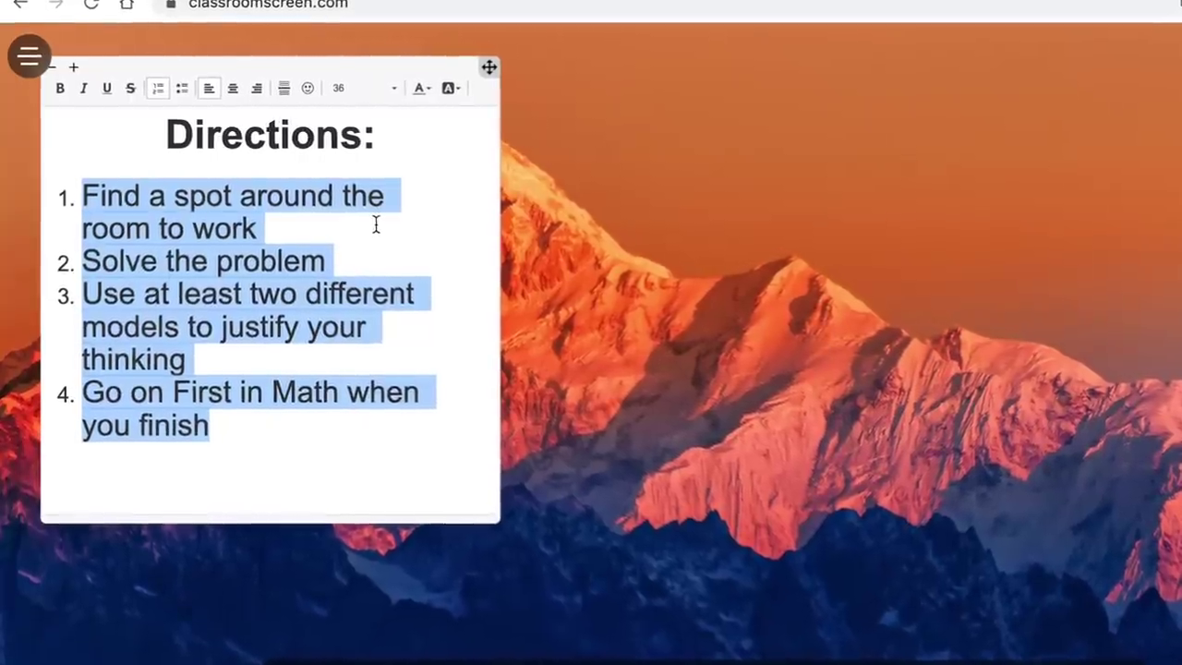
click(179, 174)
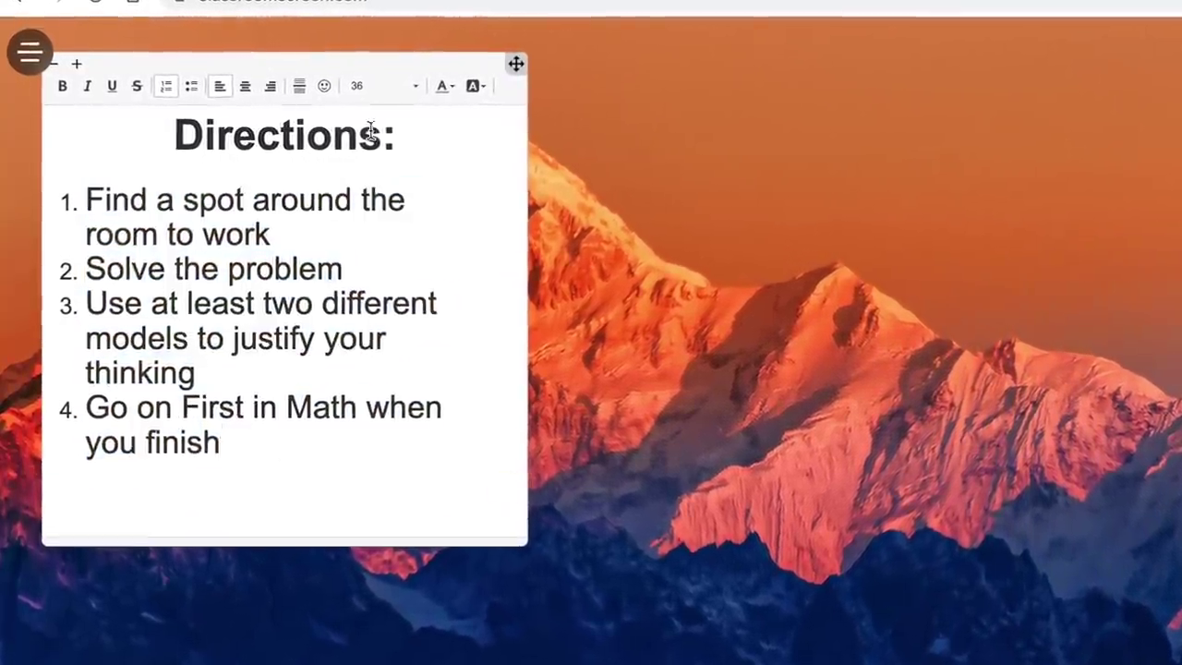
Insert a hand emoji at the end of the directions.
click(331, 86)
click(368, 298)
key(BackSpace)
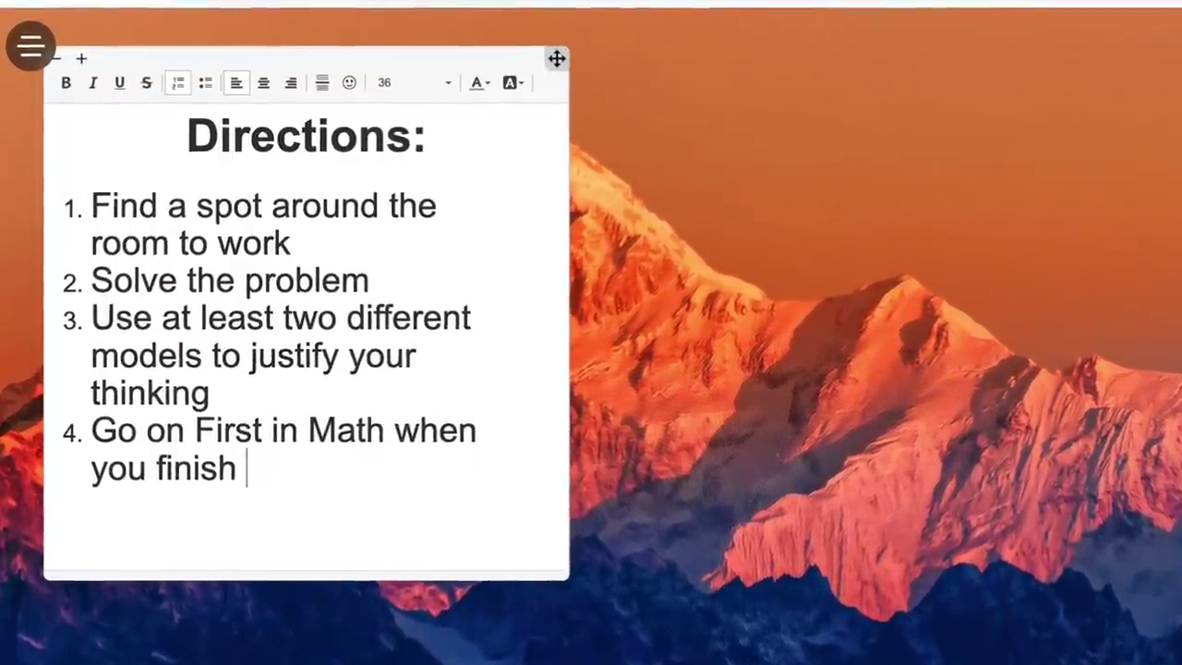
click(360, 83)
click(198, 343)
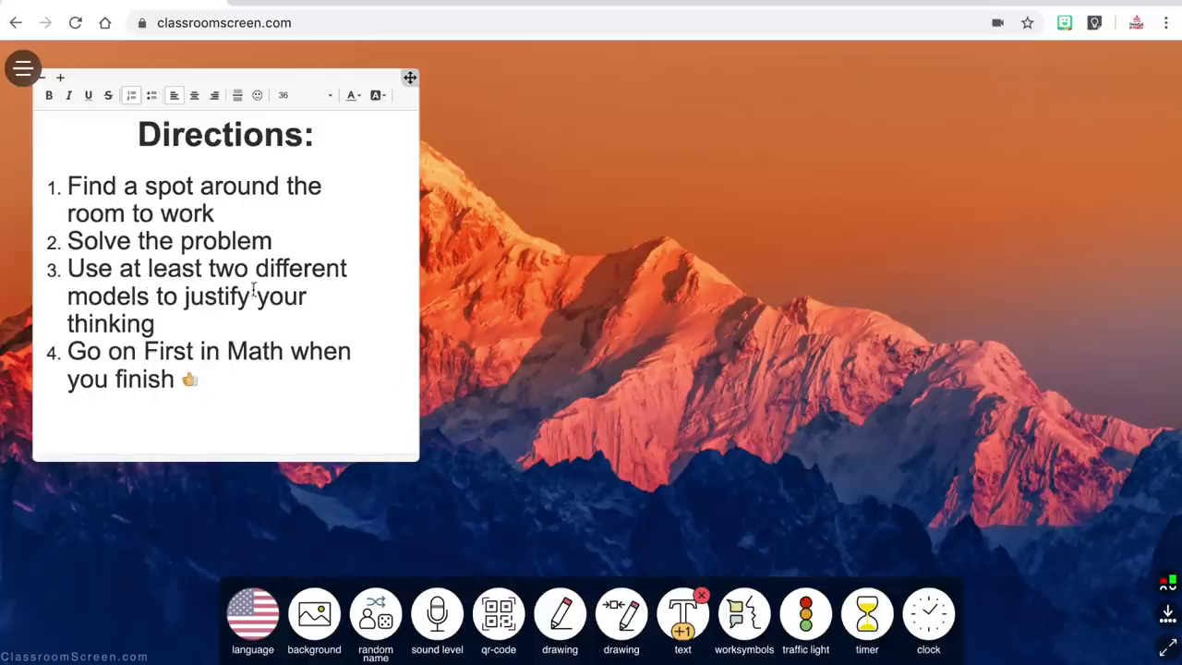
Label the directions 'BLUE GROUP' and paste a copy into a second text widget.
click(683, 635)
drag(409, 77, 873, 71)
key(Return)
text(BLUE GROUP)
key(ctrl+a)
key(ctrl+c)
click(245, 231)
key(ctrl+v)
Centre the copied text, enlarge its heading, and set its steps to size 36.
click(214, 77)
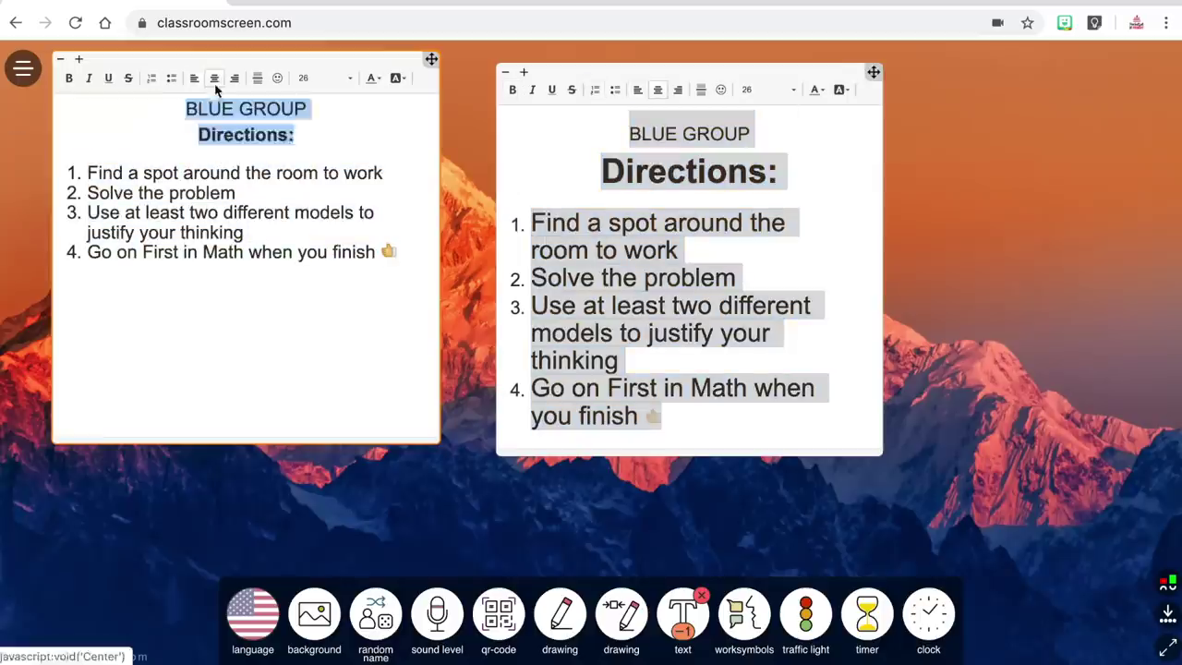
drag(157, 143, 334, 142)
click(323, 78)
drag(87, 189, 399, 269)
click(323, 78)
click(333, 192)
In the copy, change 'two' to 'three' and 'BLUE' to 'GREEN'.
double_click(235, 274)
text(three)
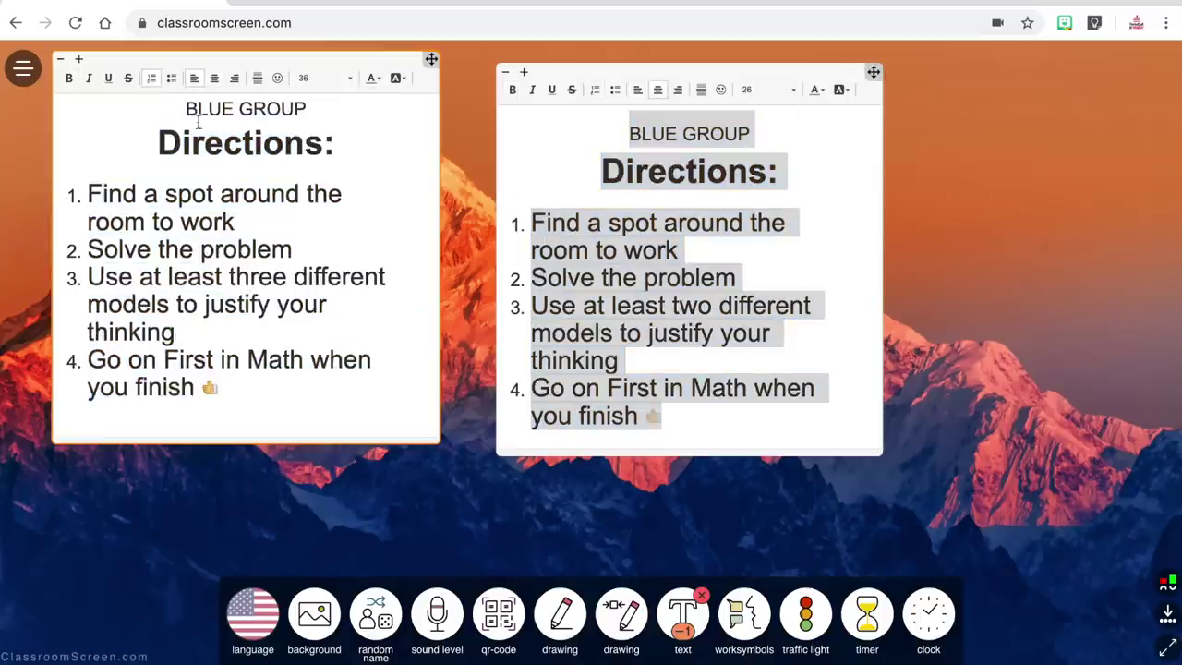
double_click(204, 108)
text(GREEN)
Add a horizontal line under the green widget's 'Directions:' heading.
triple_click(246, 142)
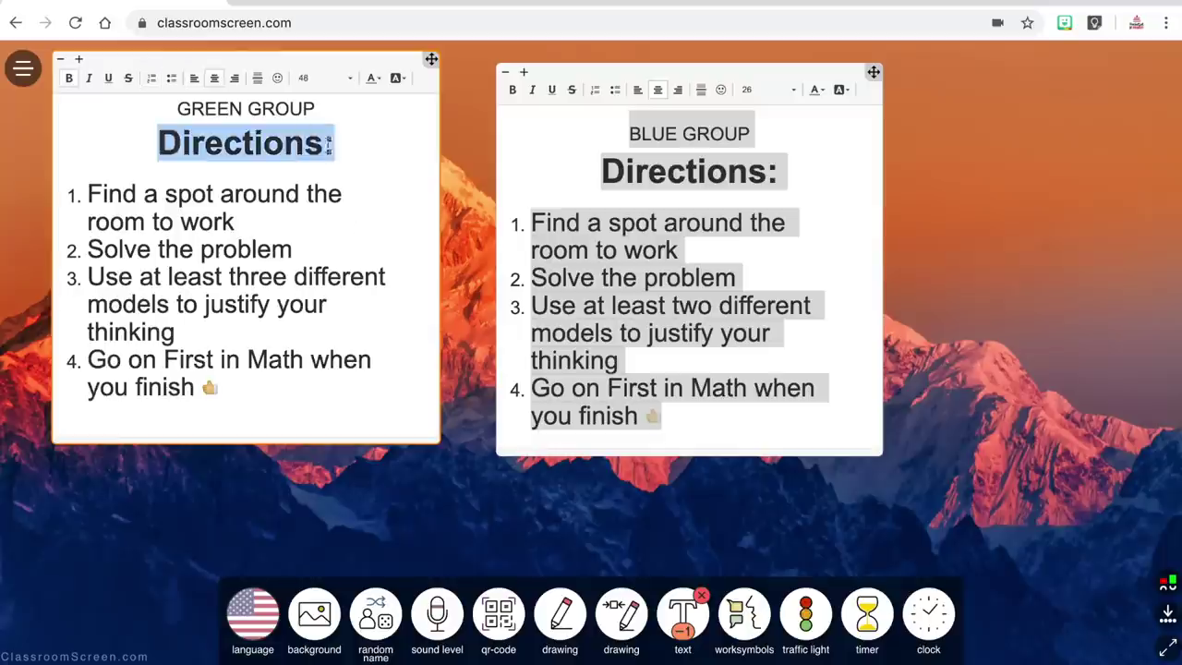
click(152, 168)
click(258, 78)
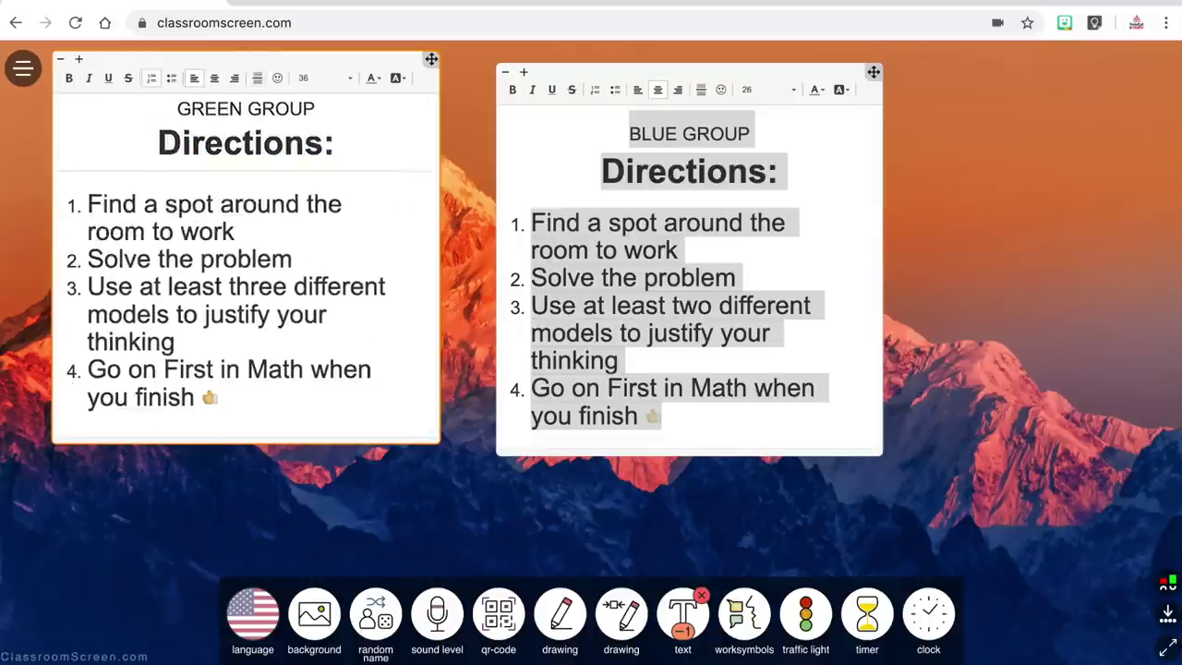
key(BackSpace)
Highlight the word 'two' in the blue widget in yellow.
double_click(256, 287)
click(395, 77)
click(319, 124)
double_click(691, 305)
click(840, 89)
click(729, 259)
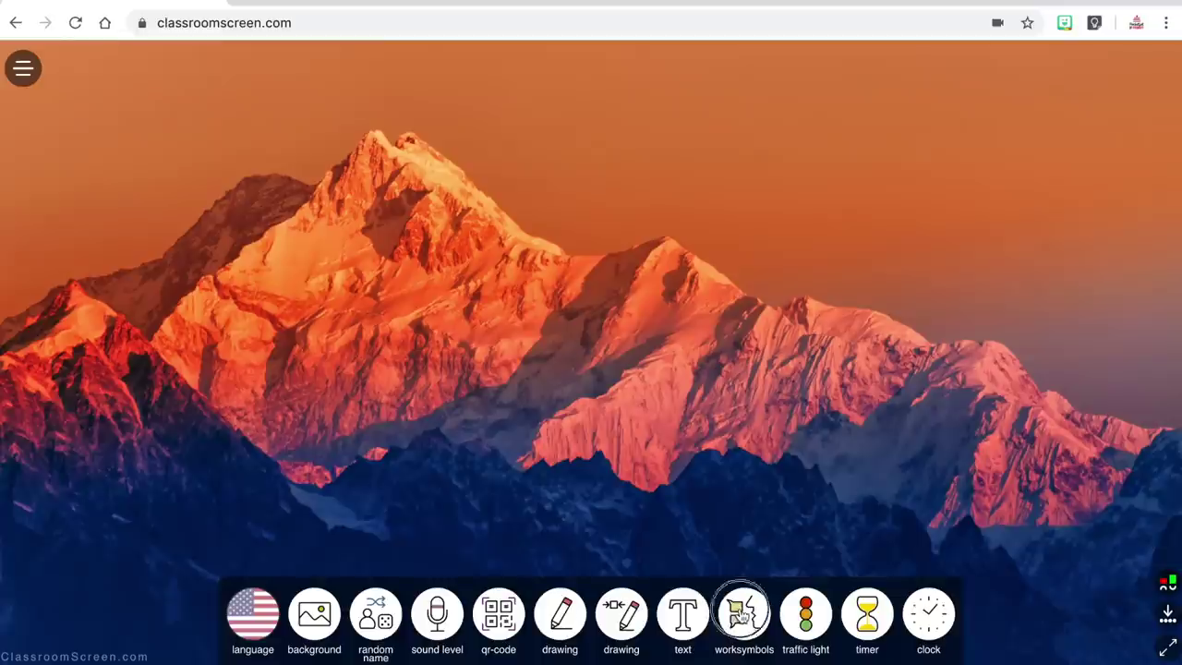
click(743, 616)
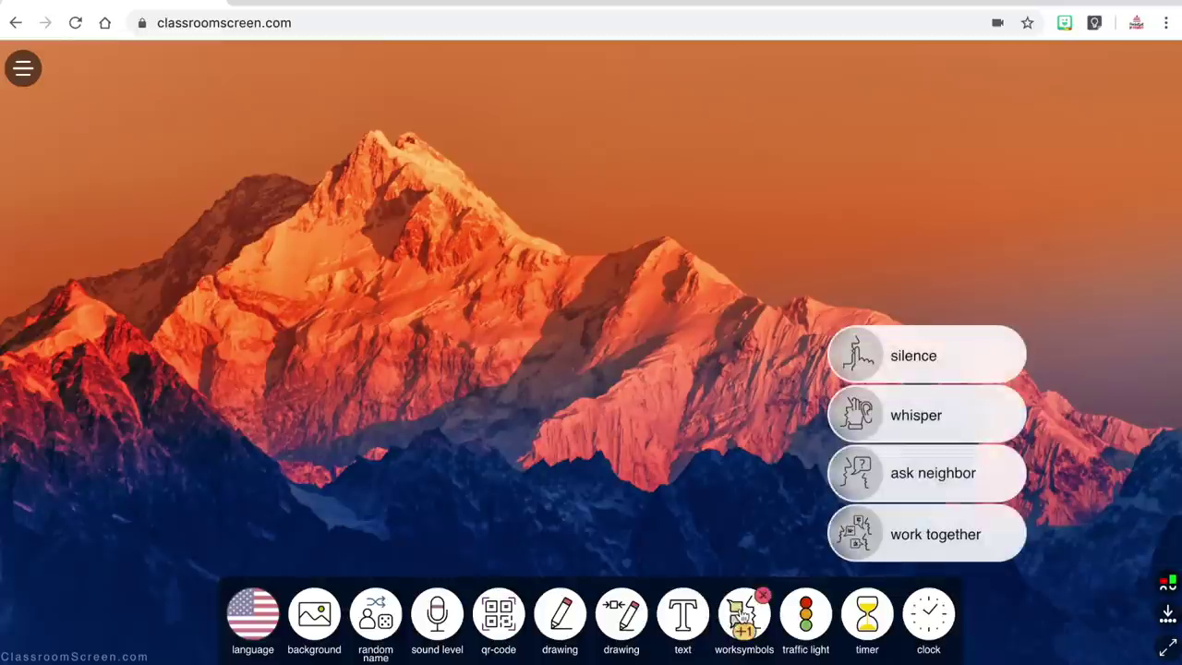
Show the silence symbol, move the widget, then cycle through whisper, ask neighbor and work together.
click(894, 365)
drag(918, 409, 417, 238)
click(466, 244)
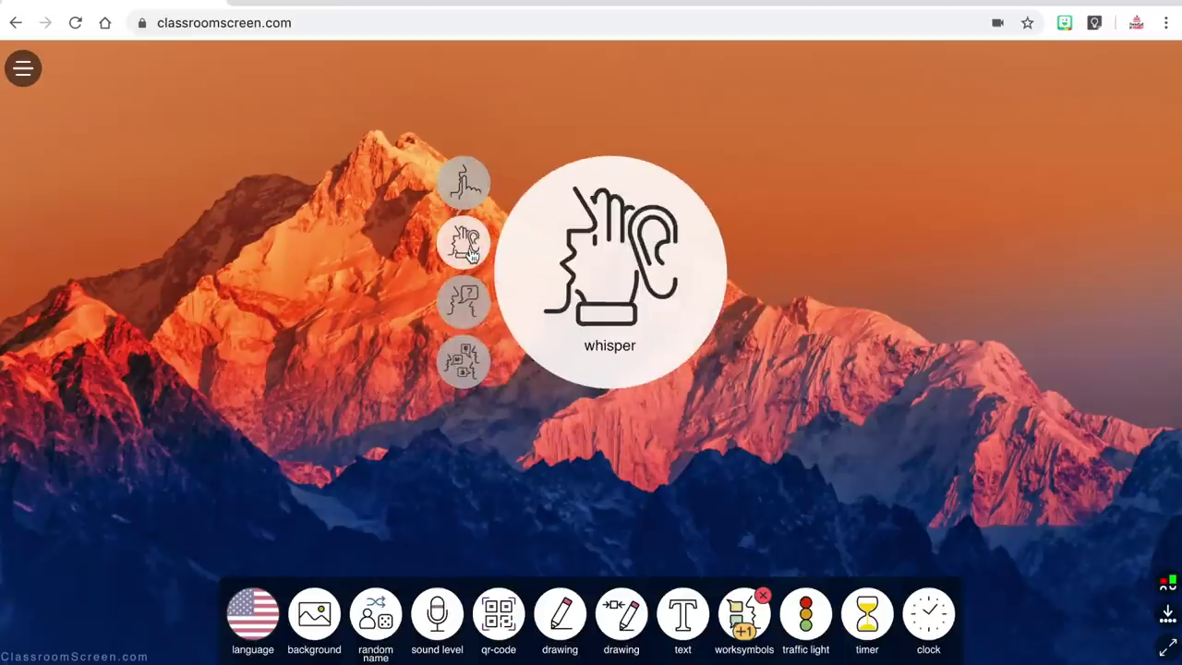
click(468, 305)
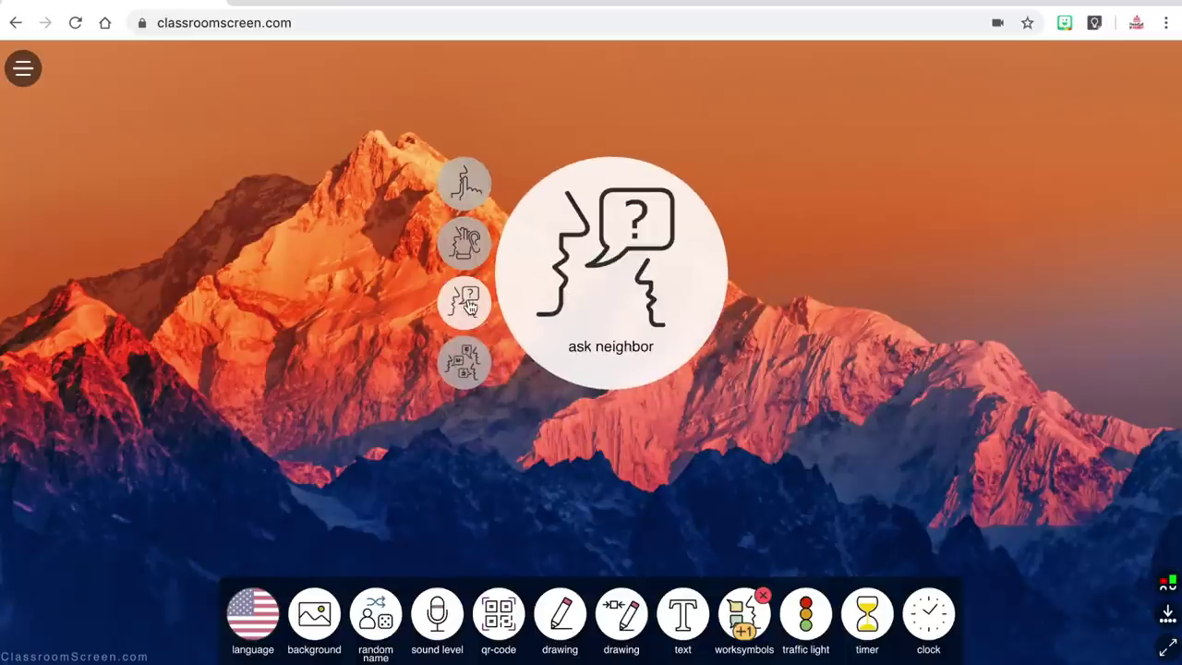
click(465, 367)
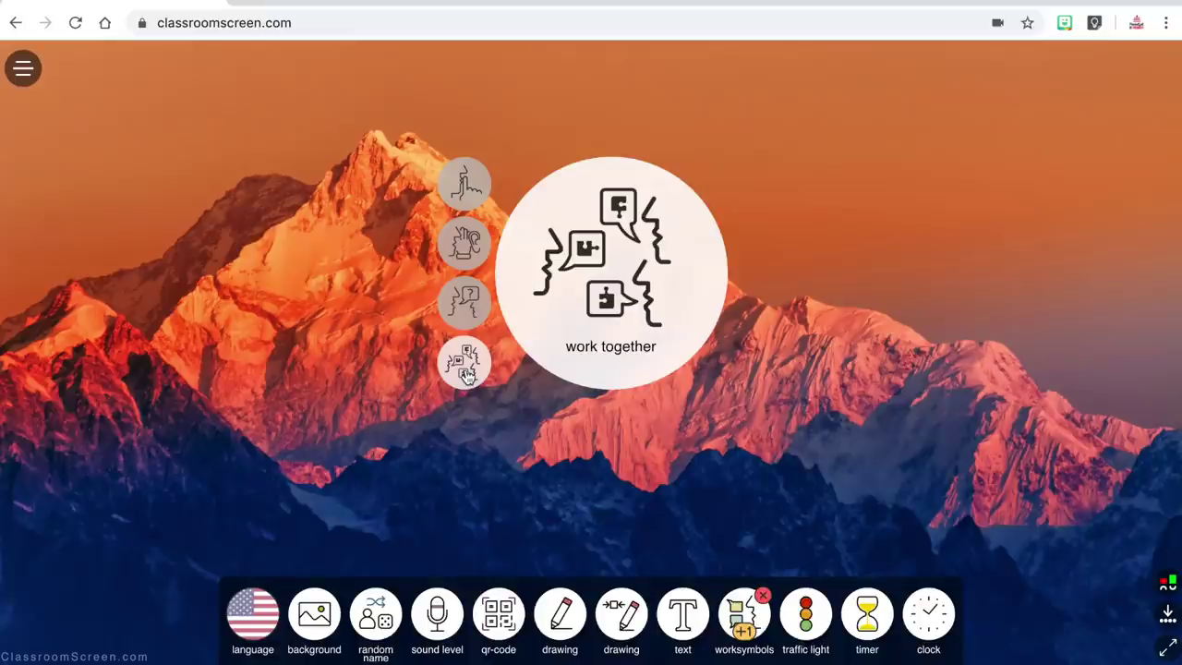
Add a second work symbol widget set to silence.
click(744, 630)
click(958, 351)
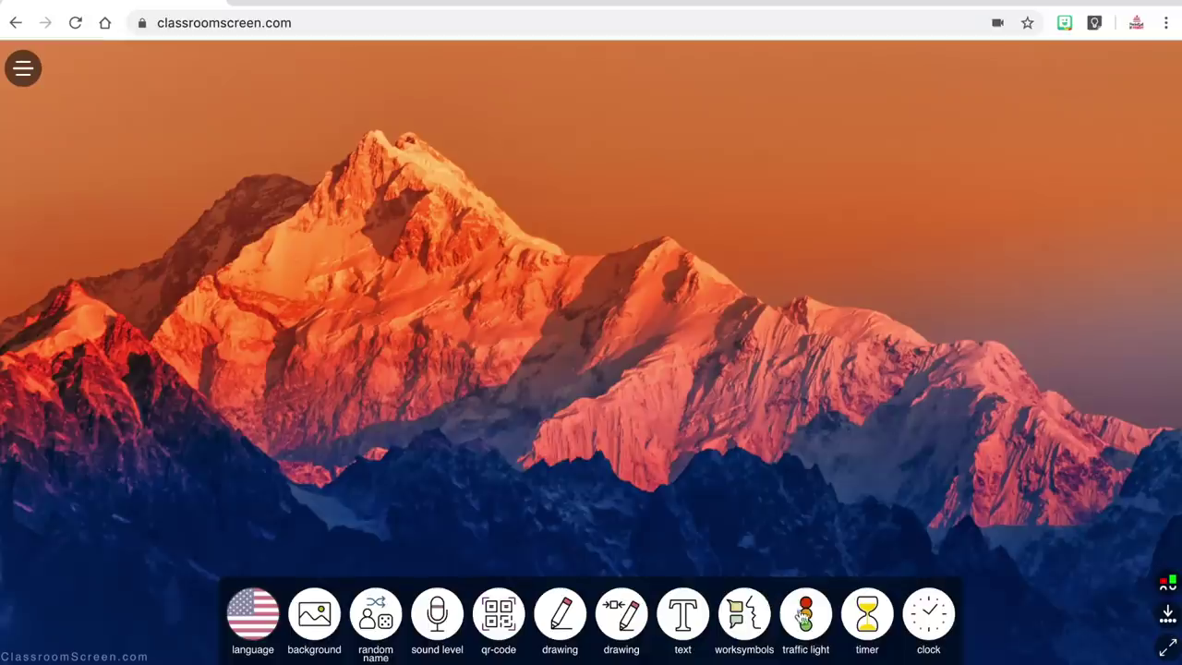
click(805, 617)
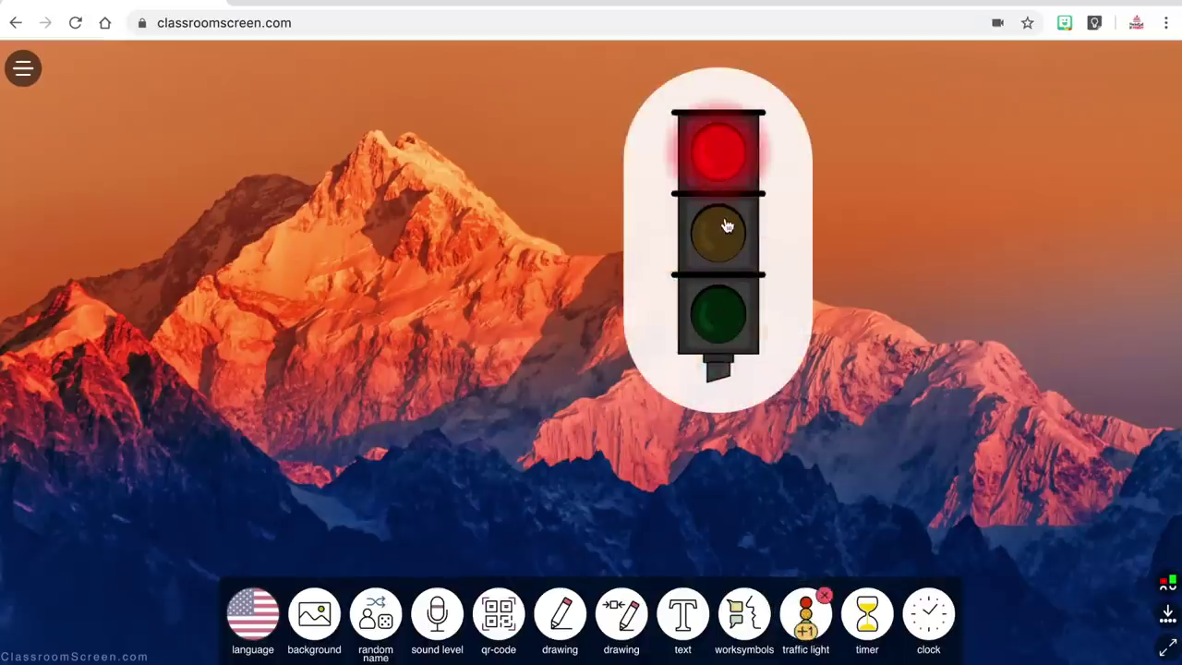
Move the traffic light, light it red, yellow, then green, and place a second traffic light mid-screen.
drag(791, 270, 894, 316)
click(824, 215)
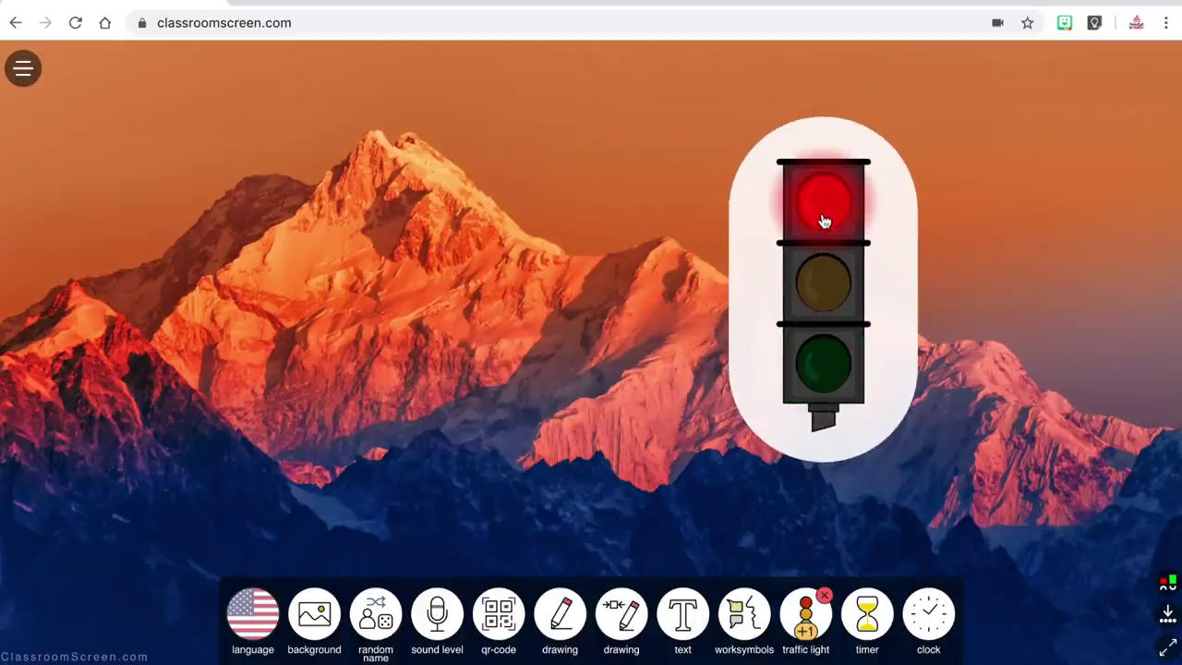
click(816, 292)
click(825, 376)
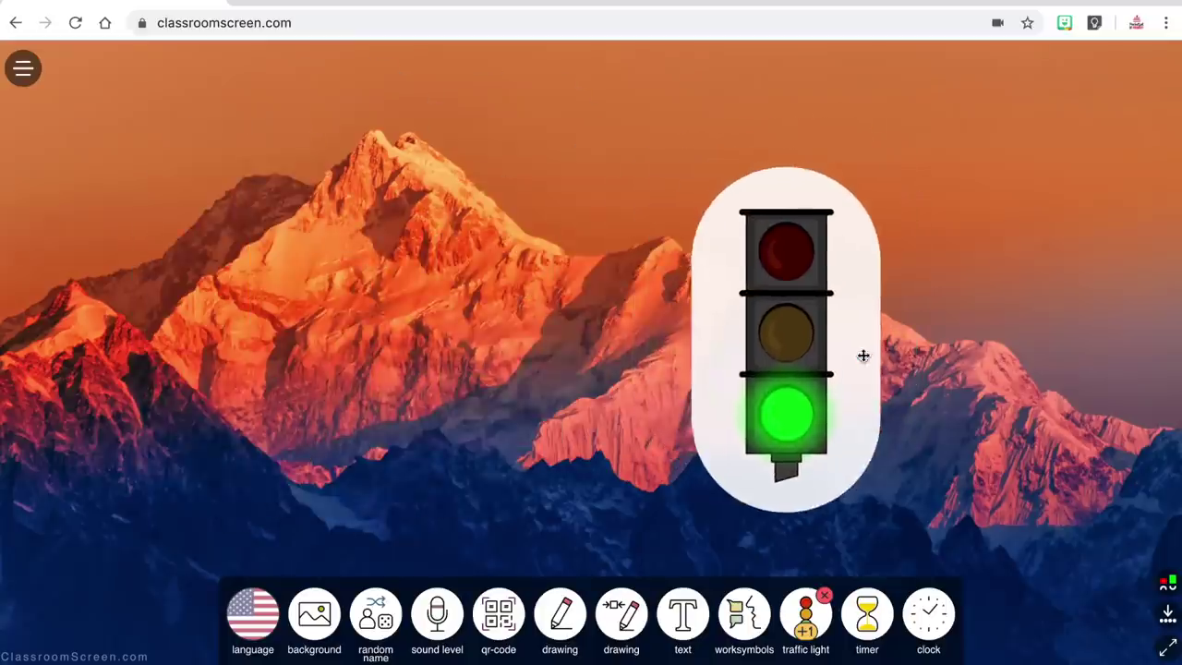
click(804, 613)
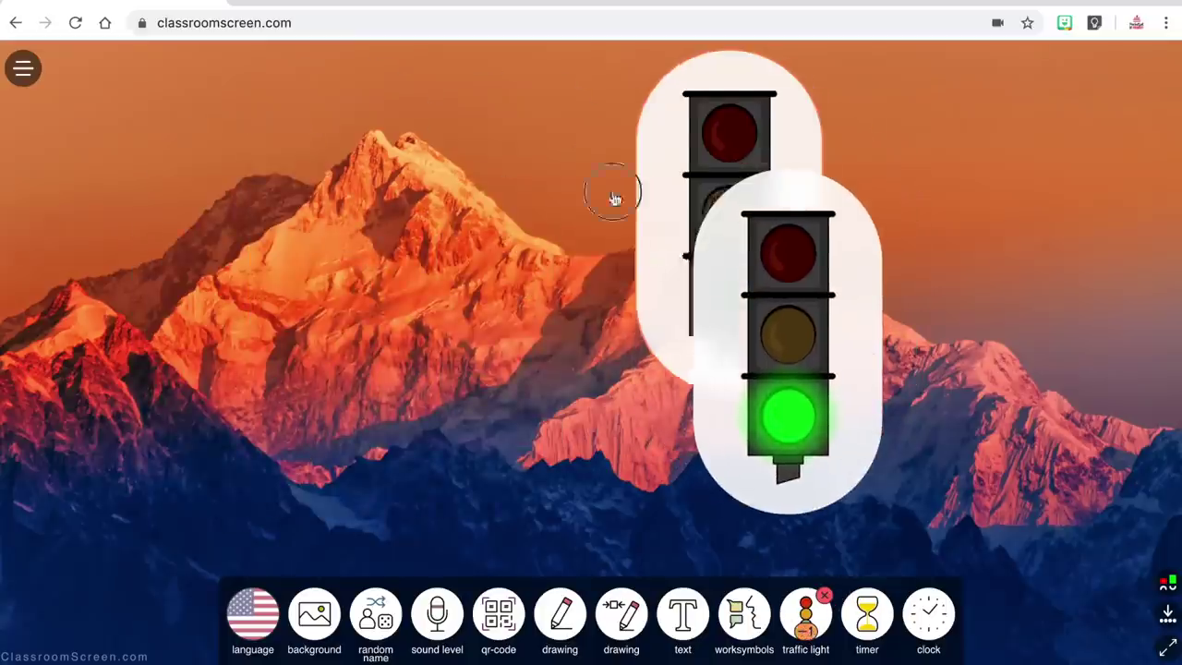
drag(615, 198, 453, 240)
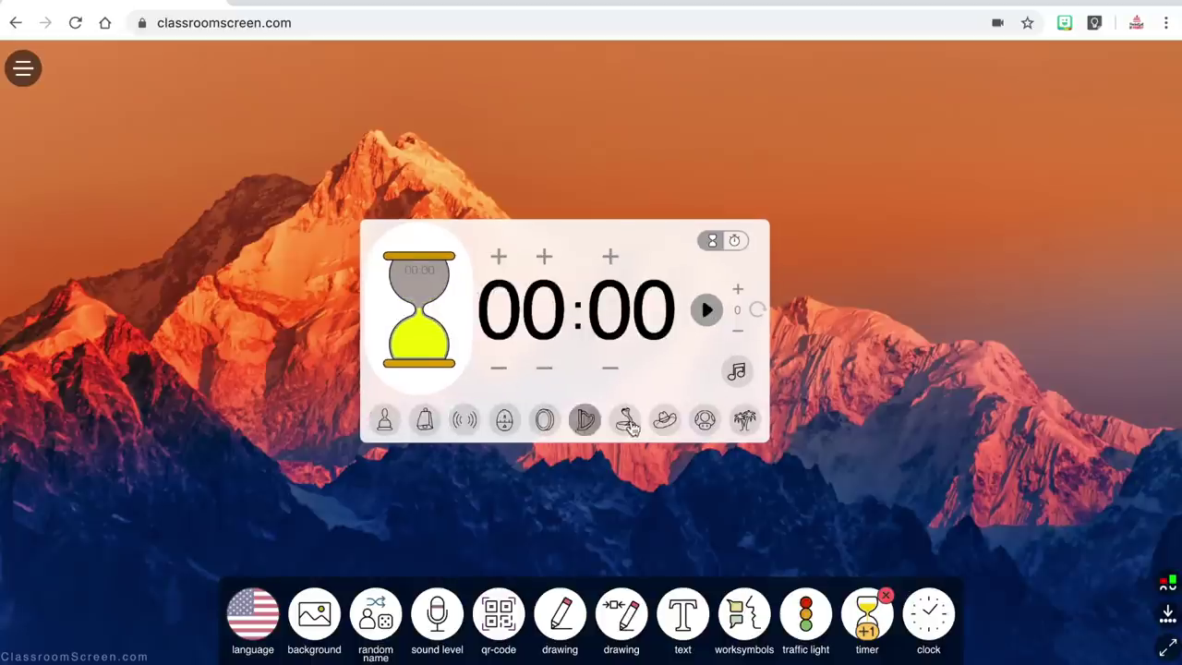
Run and pause the 10-second countdown, then run, stop and reset the stopwatch.
click(707, 310)
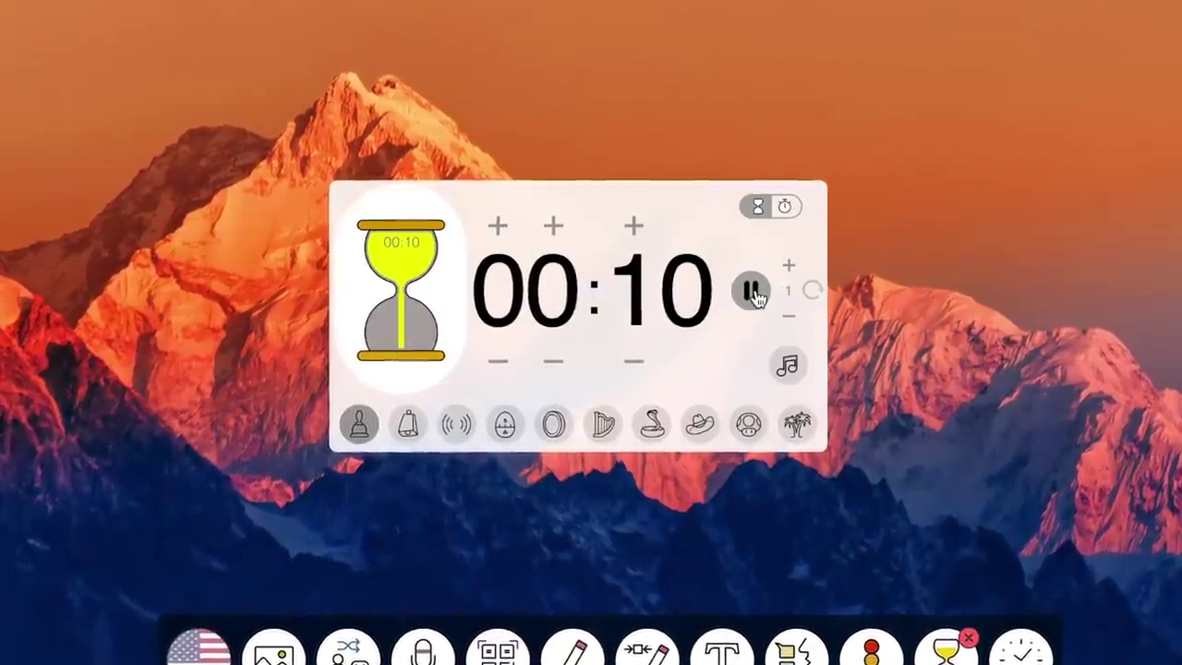
click(752, 291)
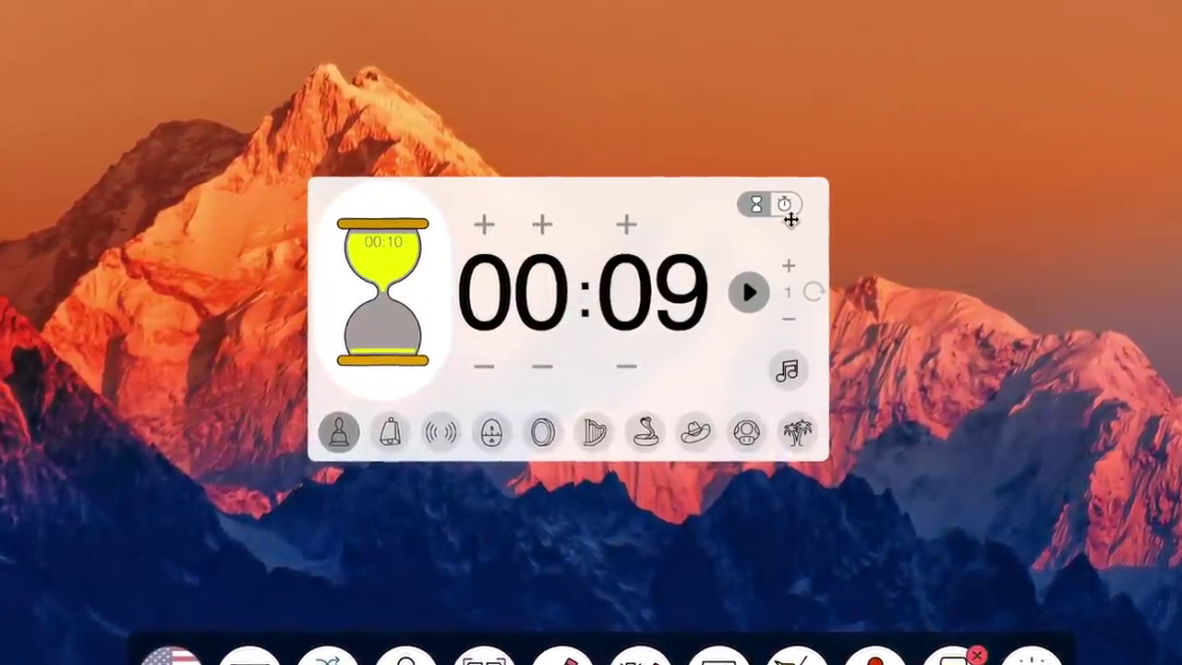
click(787, 208)
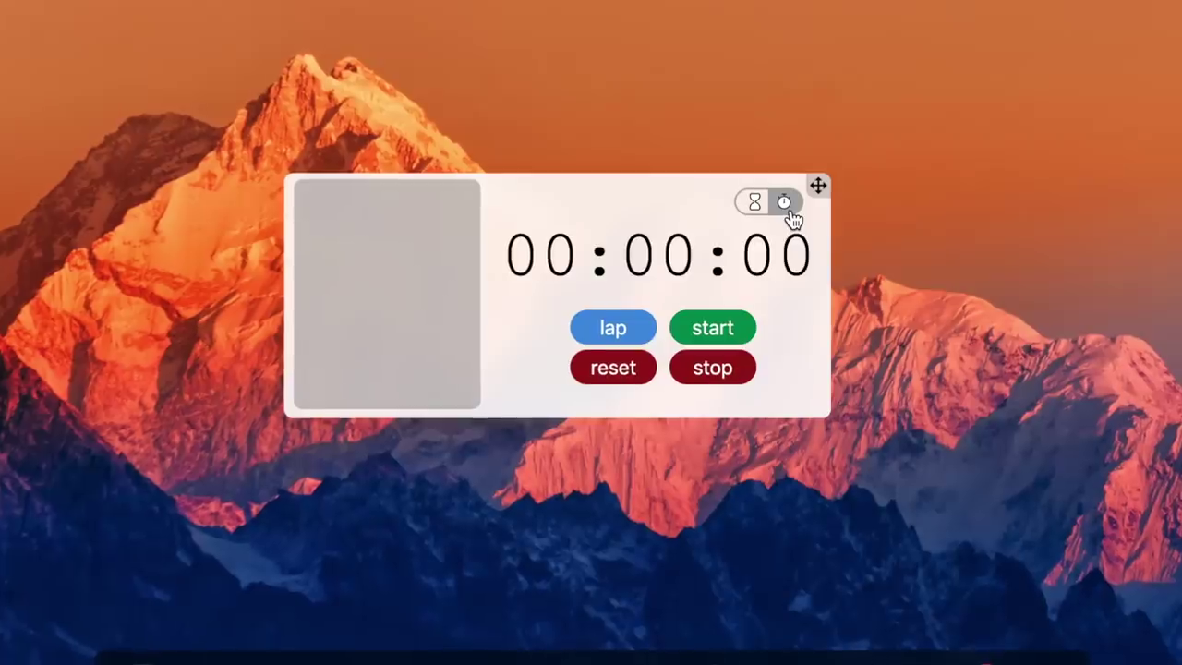
click(709, 336)
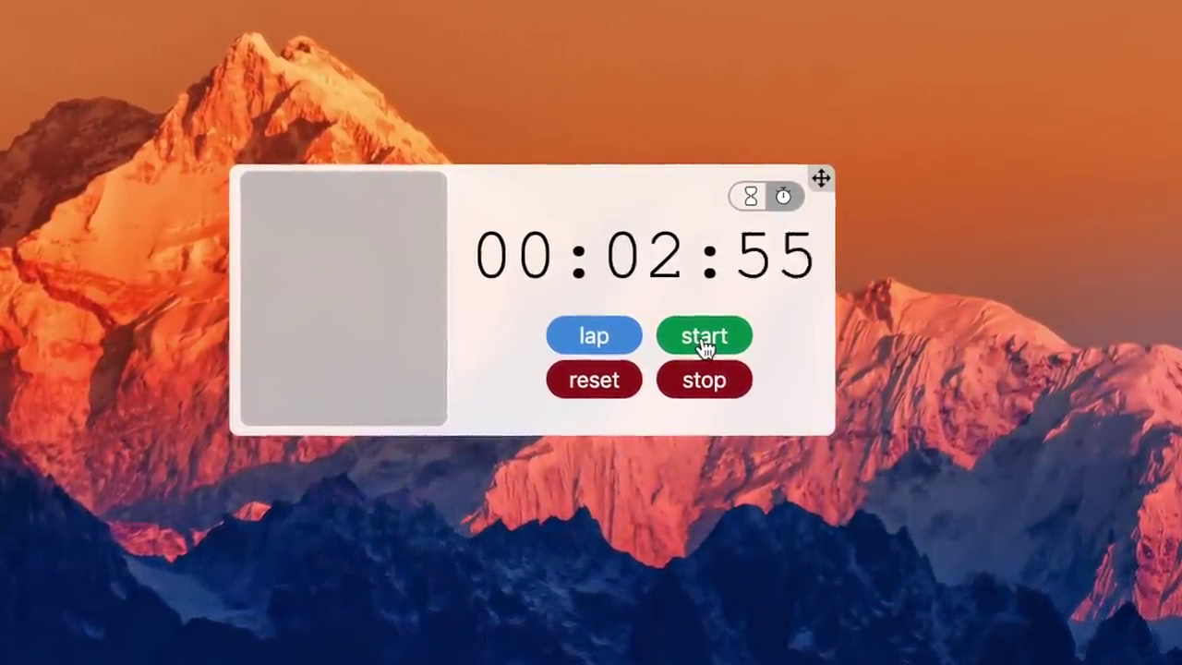
click(719, 402)
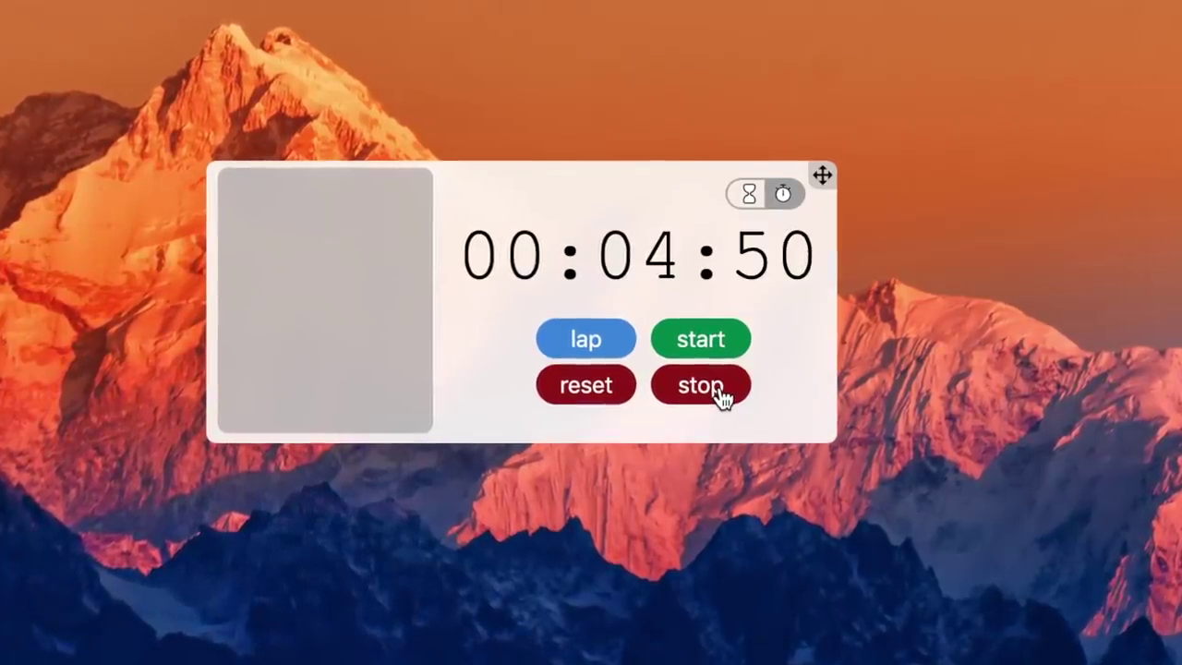
click(589, 391)
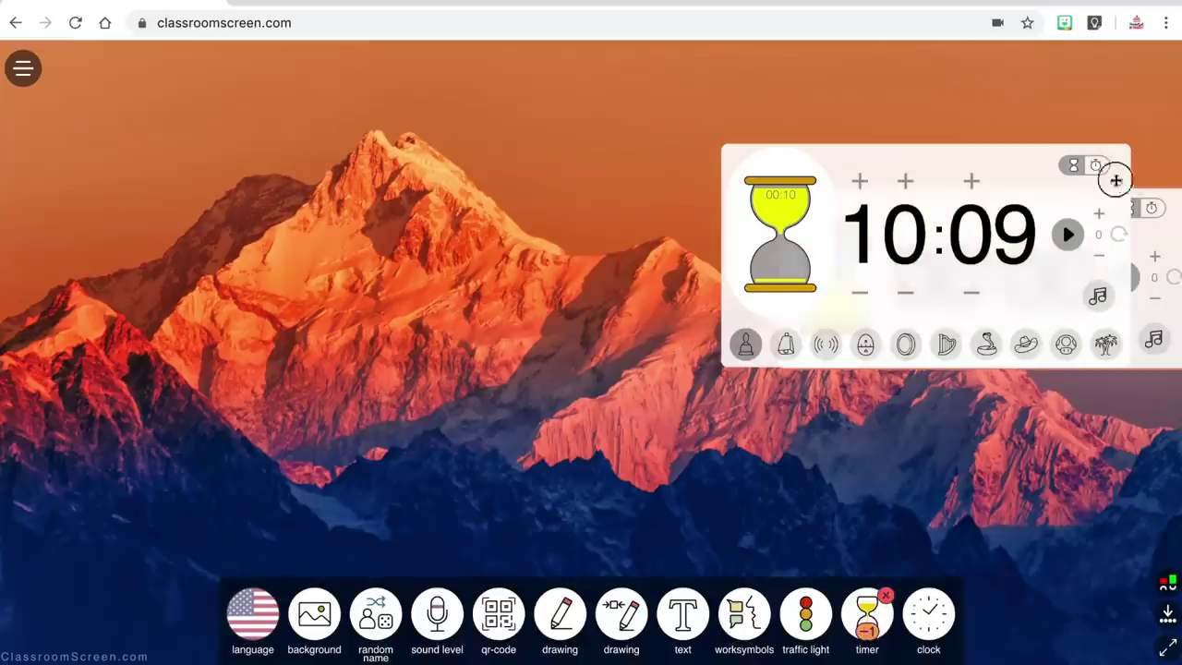
Add a second timer set to 15 minutes and start both timers.
click(722, 227)
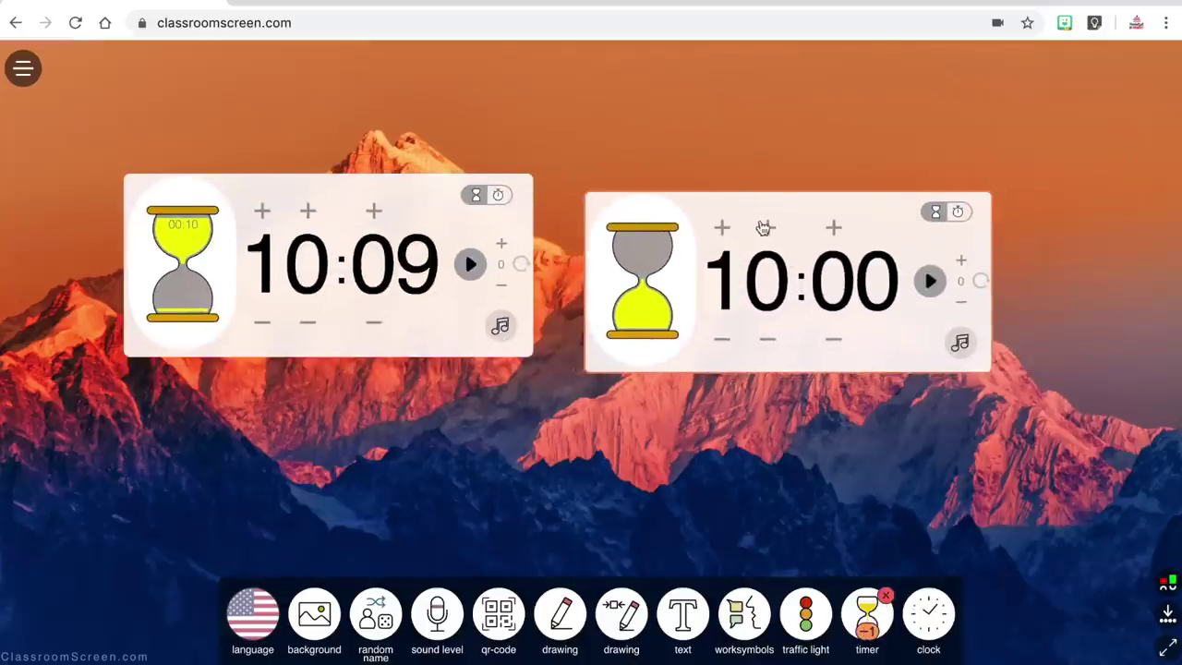
click(767, 227)
click(767, 227)
click(767, 227)
click(767, 227)
click(767, 228)
key(space)
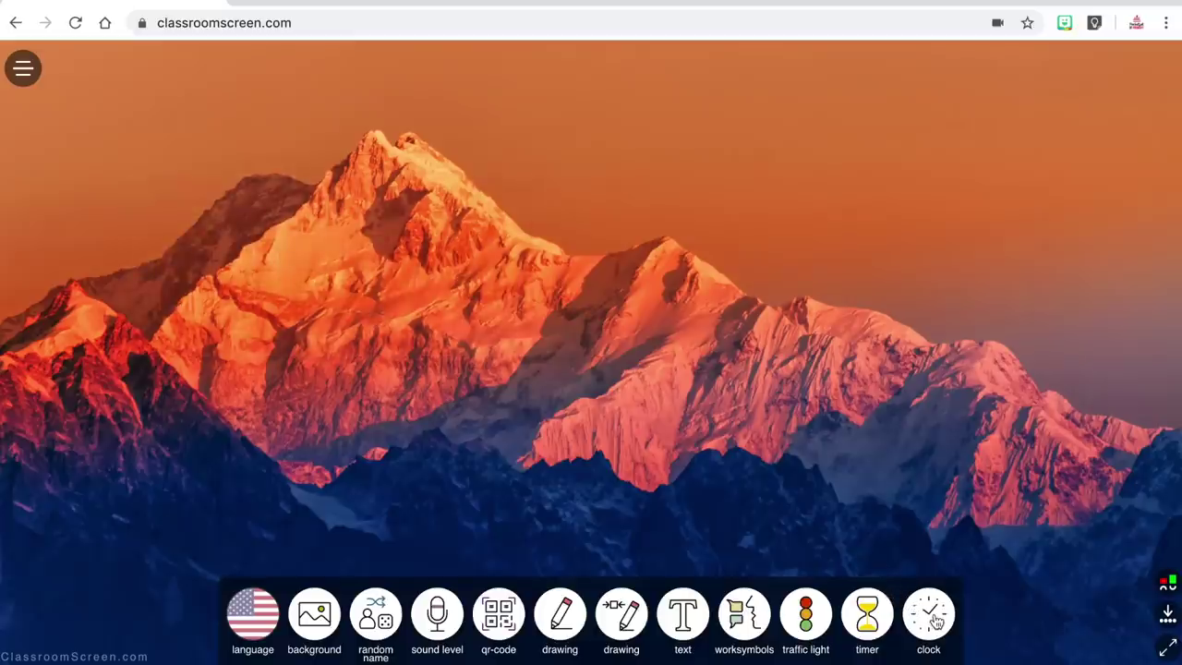
Centre a clock, toggle 24/12-hour time, switch it to calendar view, and add a second clock beside it.
click(933, 622)
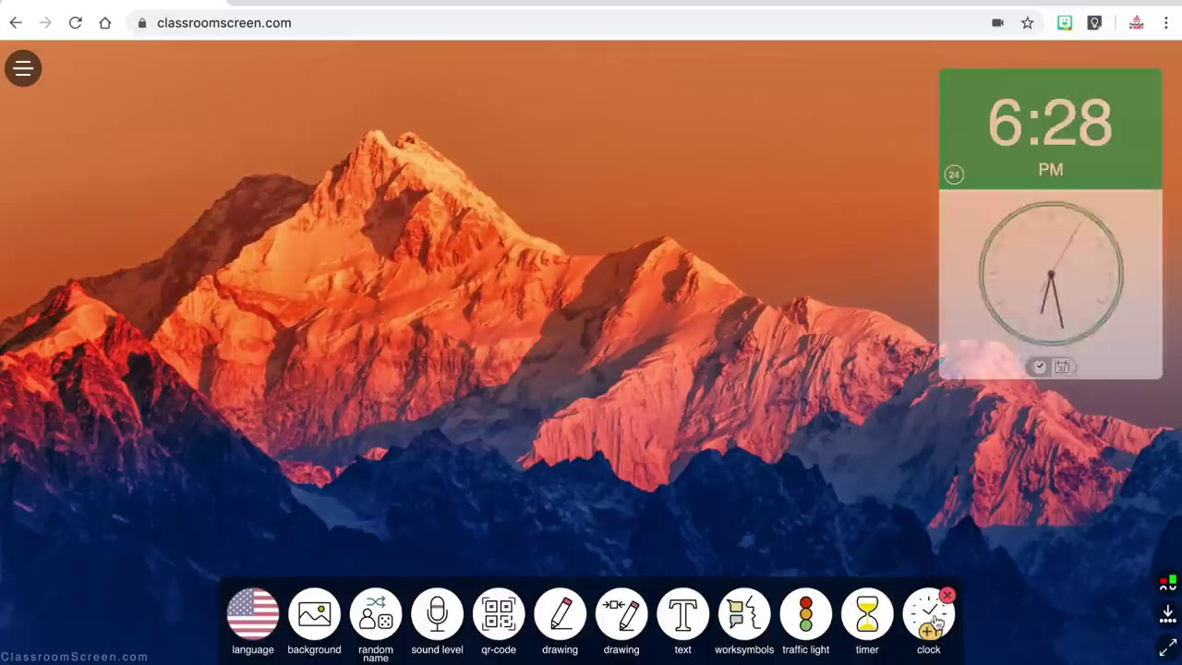
drag(1095, 106, 559, 249)
click(501, 257)
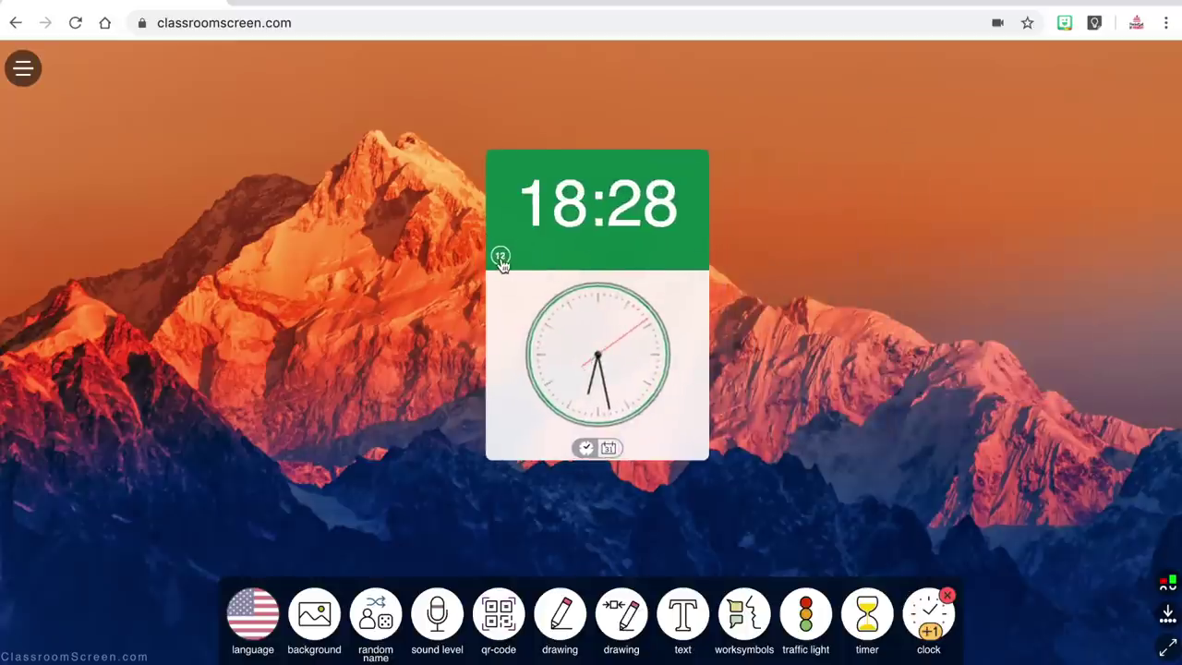
click(501, 256)
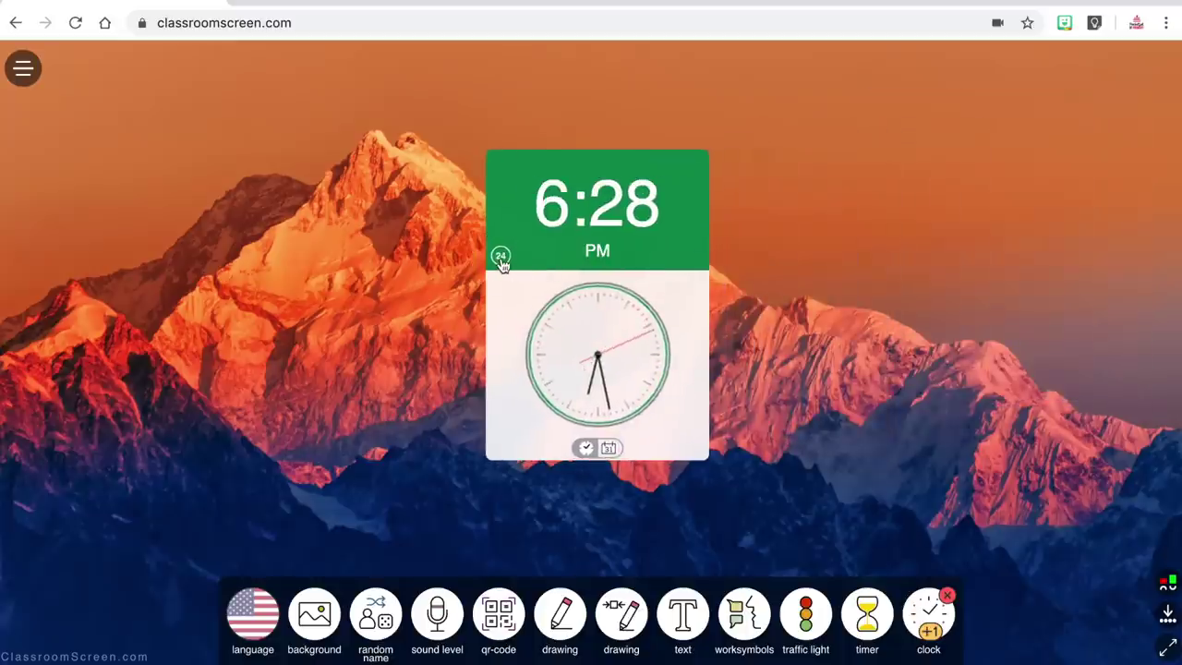
click(611, 448)
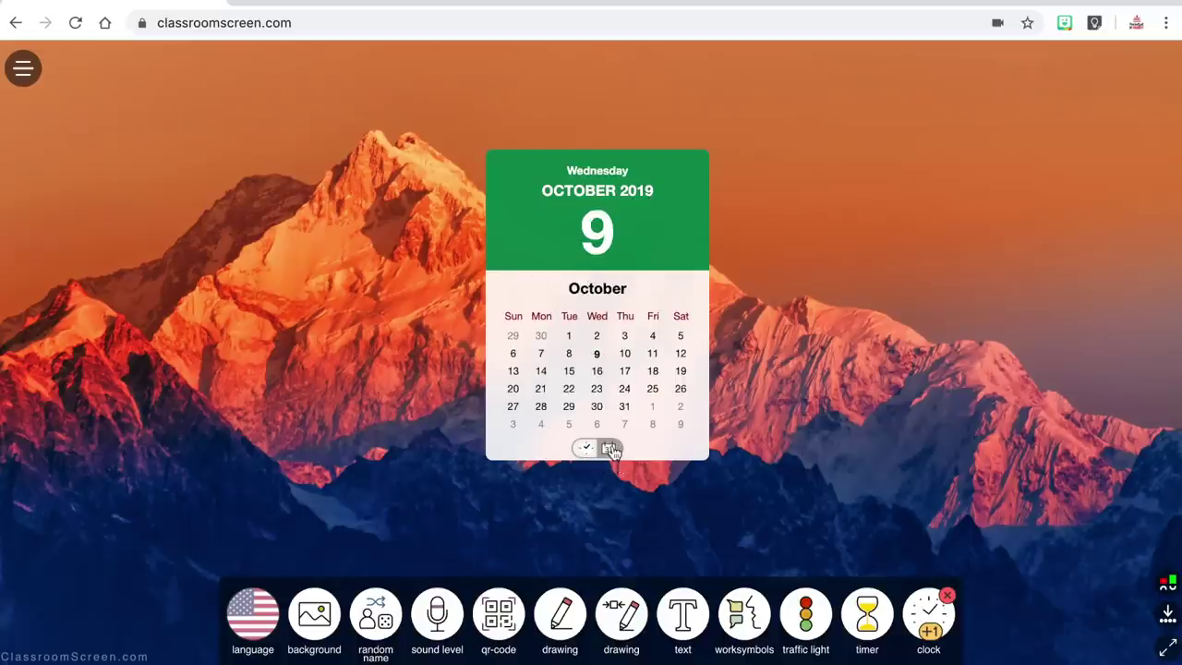
click(930, 632)
drag(900, 172, 904, 254)
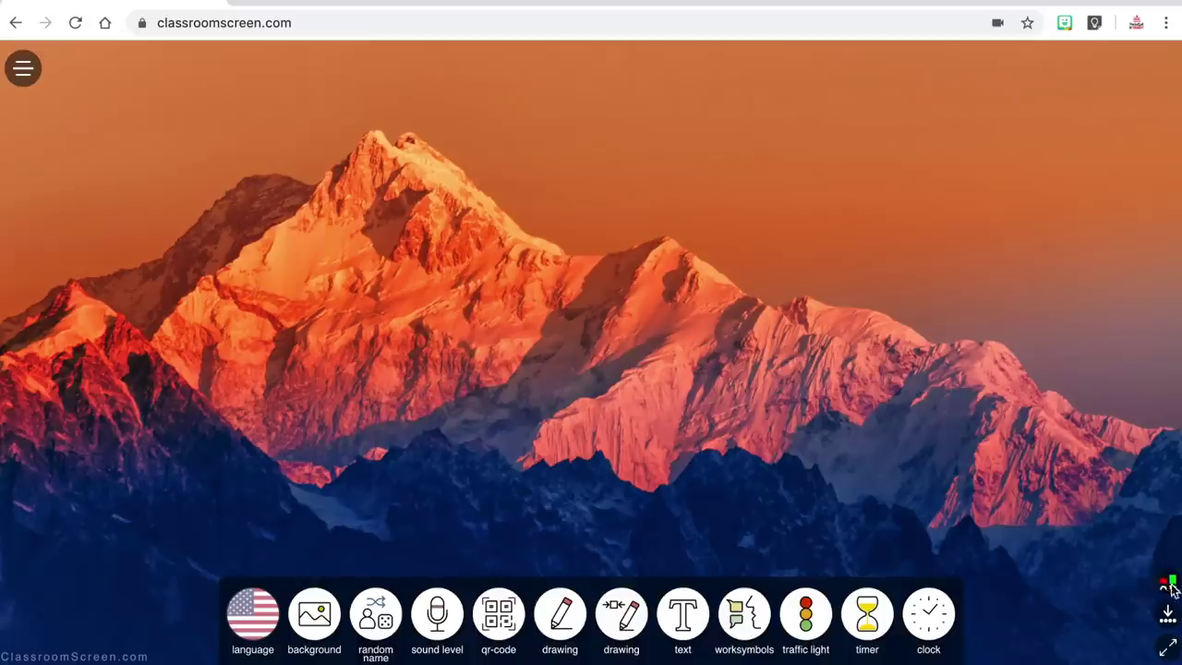
Set the ExitPoll to five smiley answers asking 'How do you feel about comparing fractions?'.
click(1169, 586)
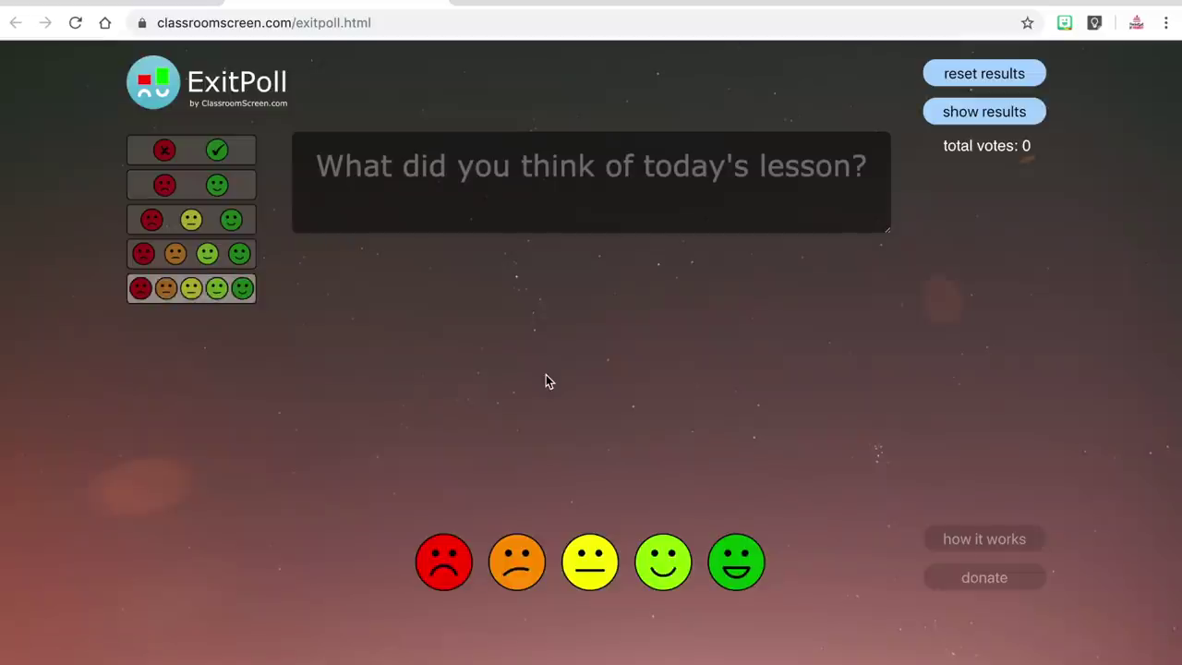
click(232, 158)
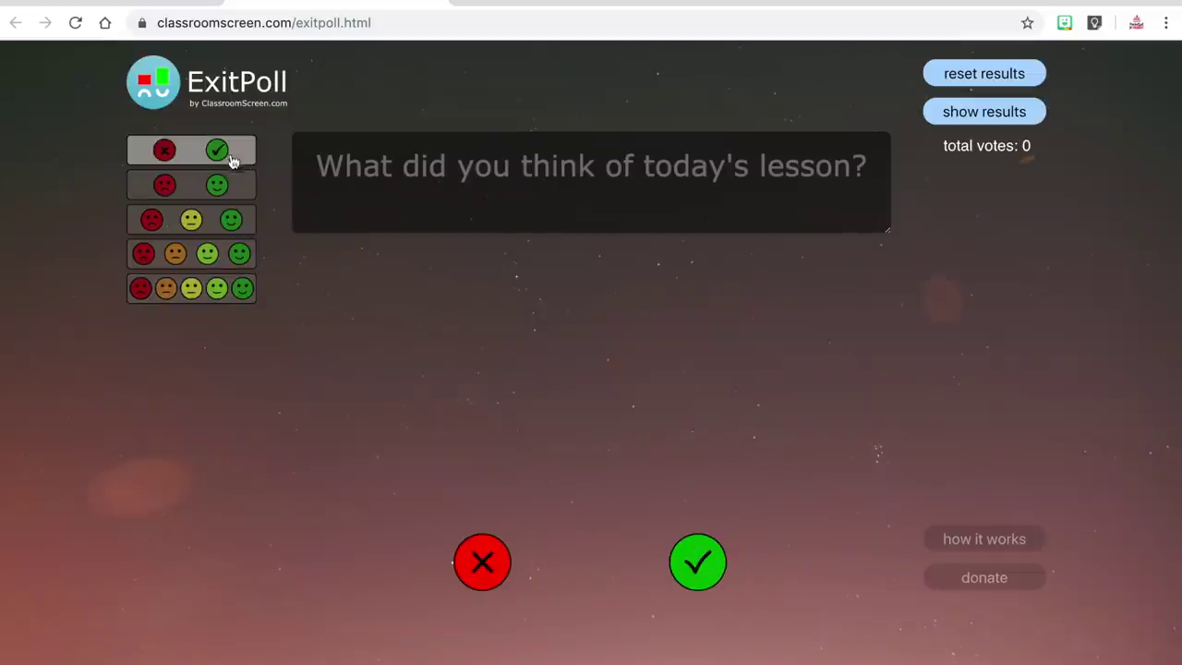
click(232, 192)
click(230, 224)
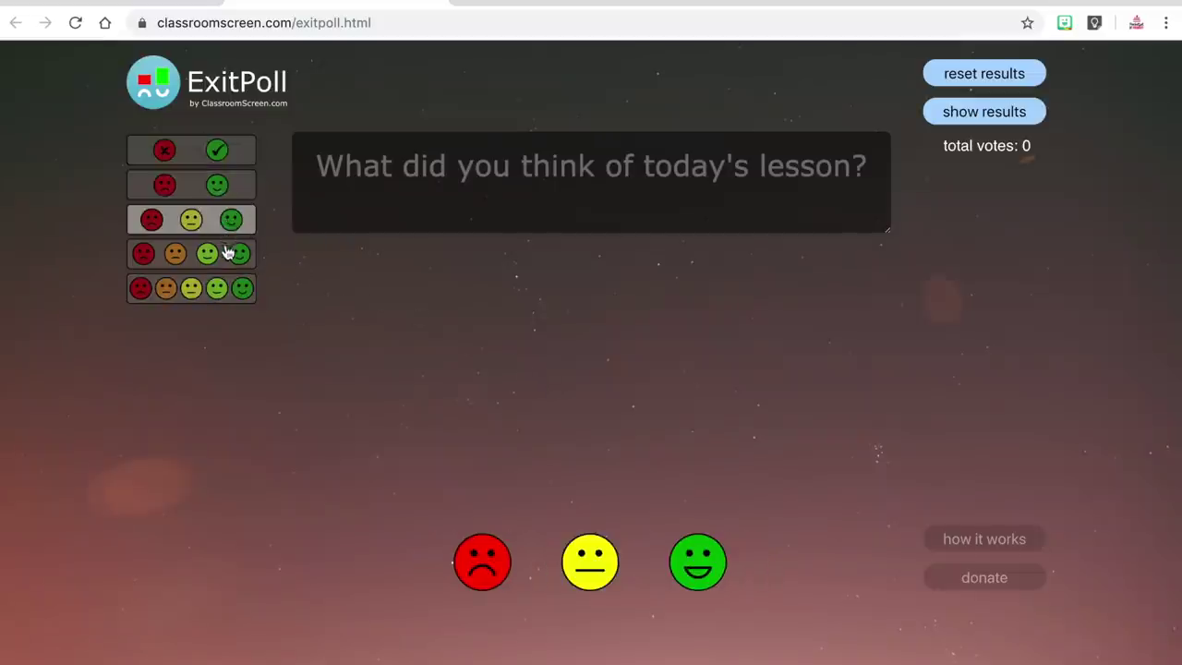
click(227, 255)
click(222, 292)
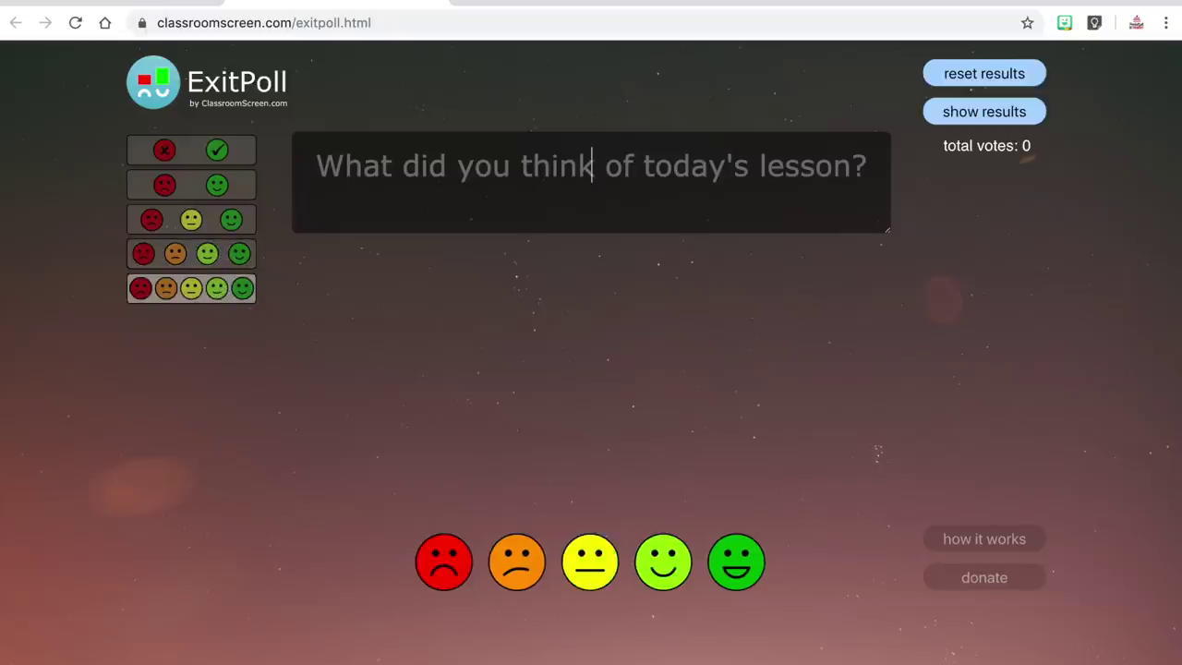
text(How do you feel about co)
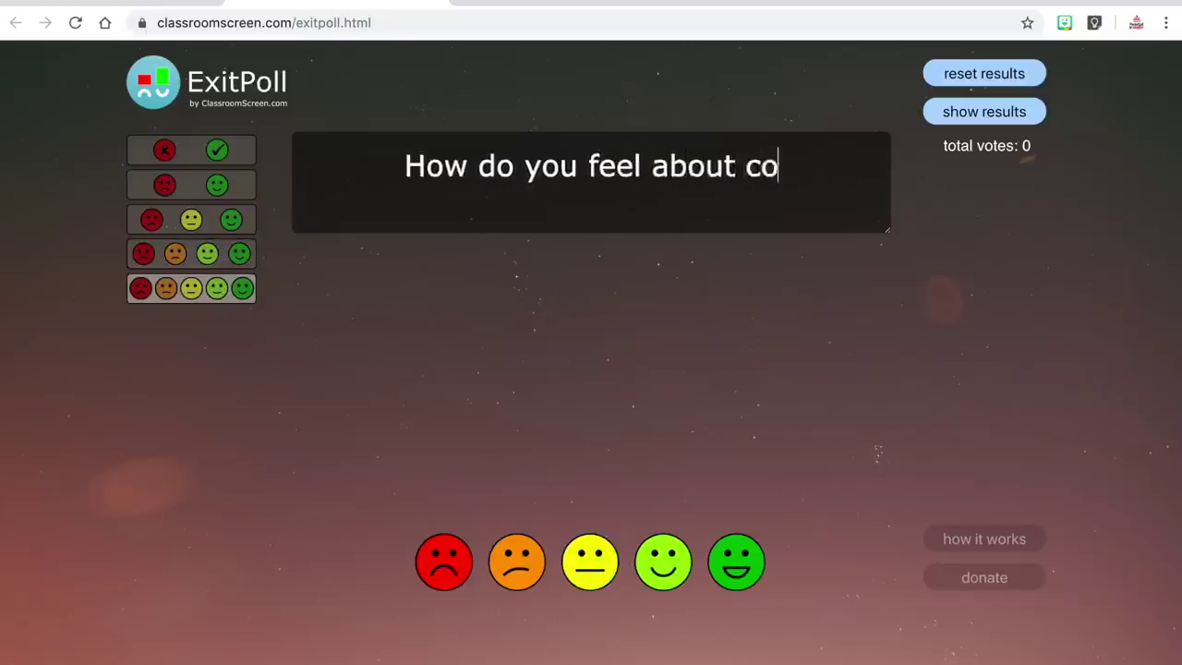
text(mparing fractions?)
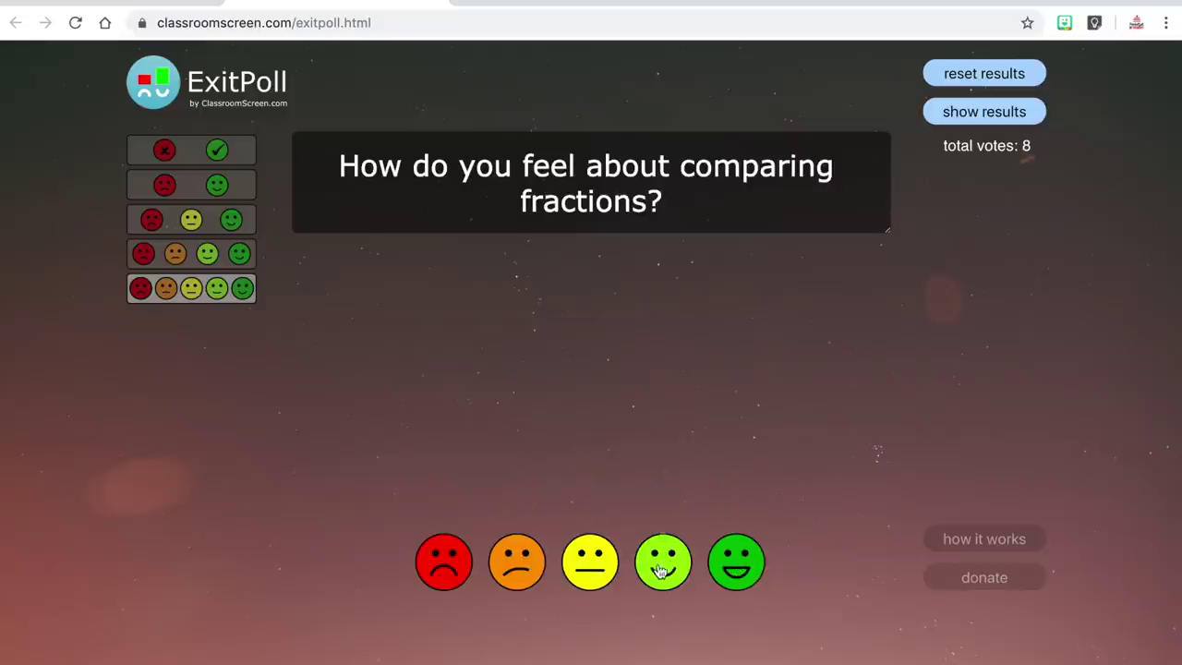
View the vote results, reset them to zero, and return to the main board.
click(998, 116)
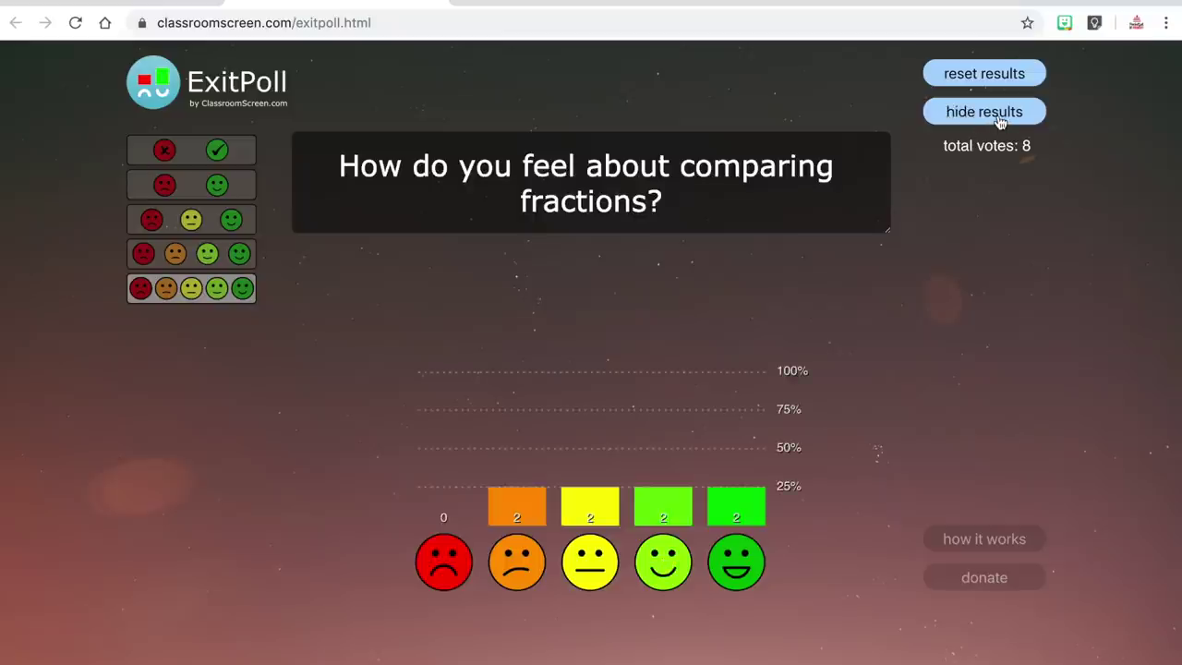
click(994, 73)
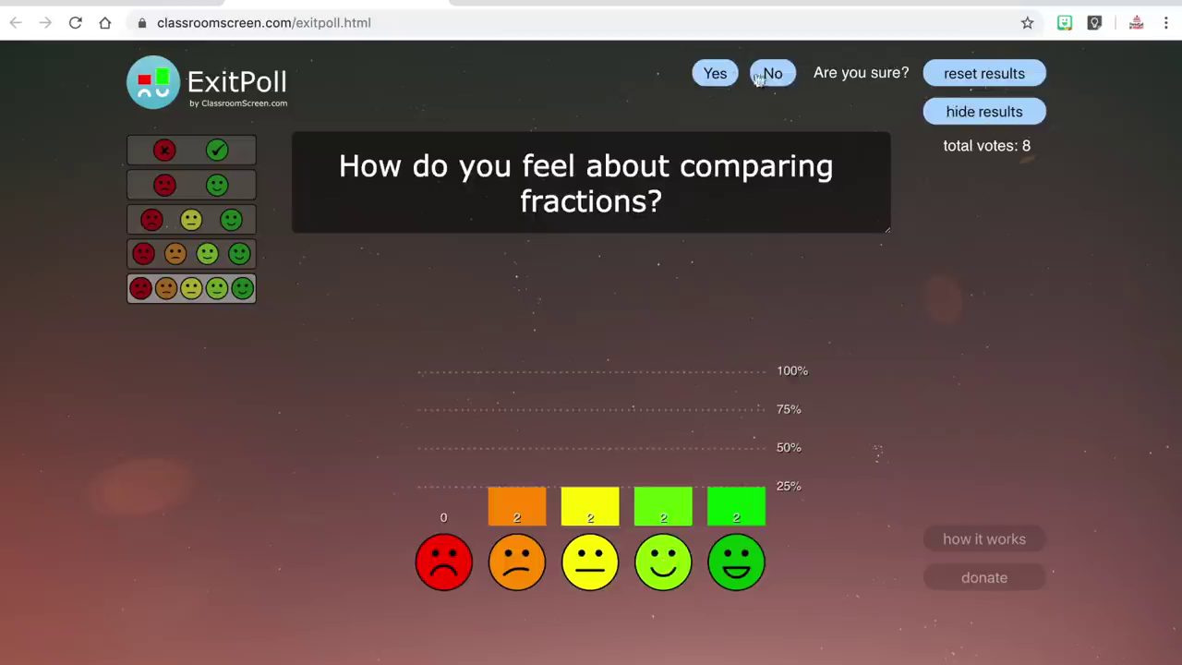
click(713, 74)
click(446, 2)
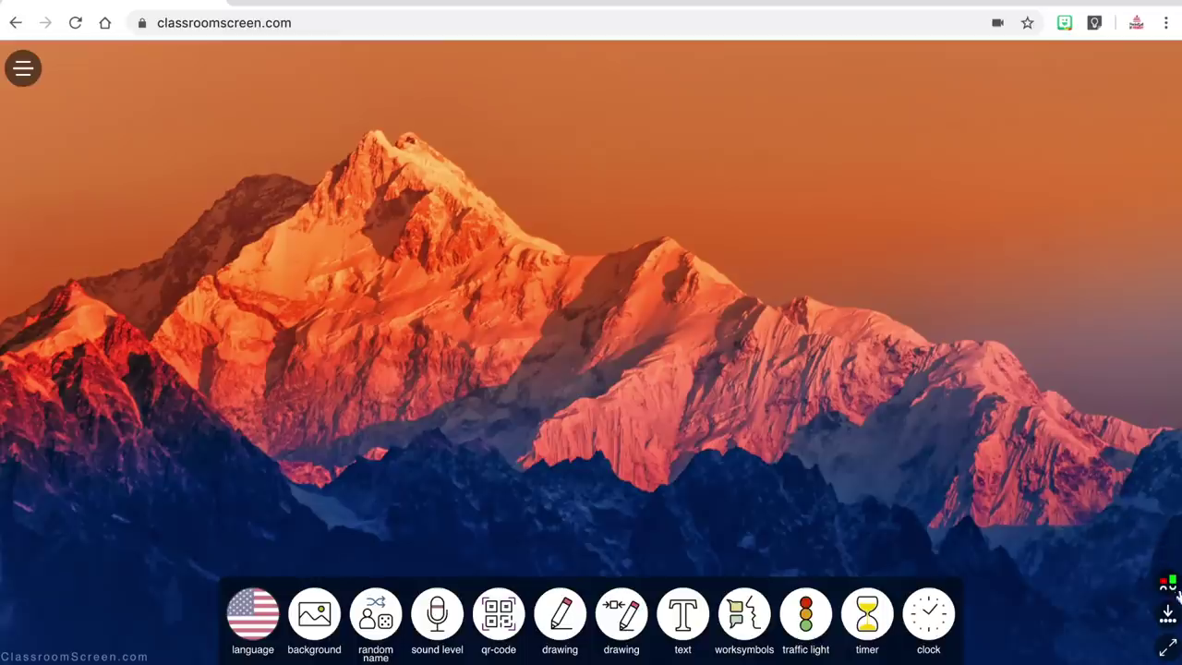
Make the board full screen and place a clock in the top-right corner.
click(1168, 614)
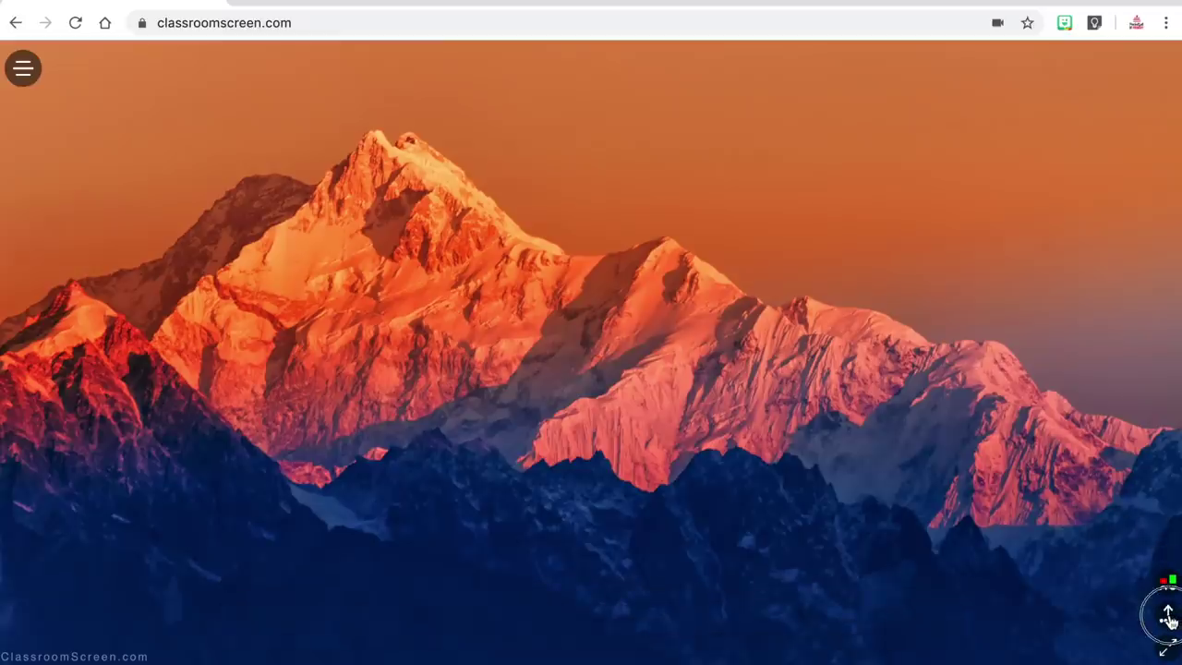
click(1168, 614)
click(1168, 647)
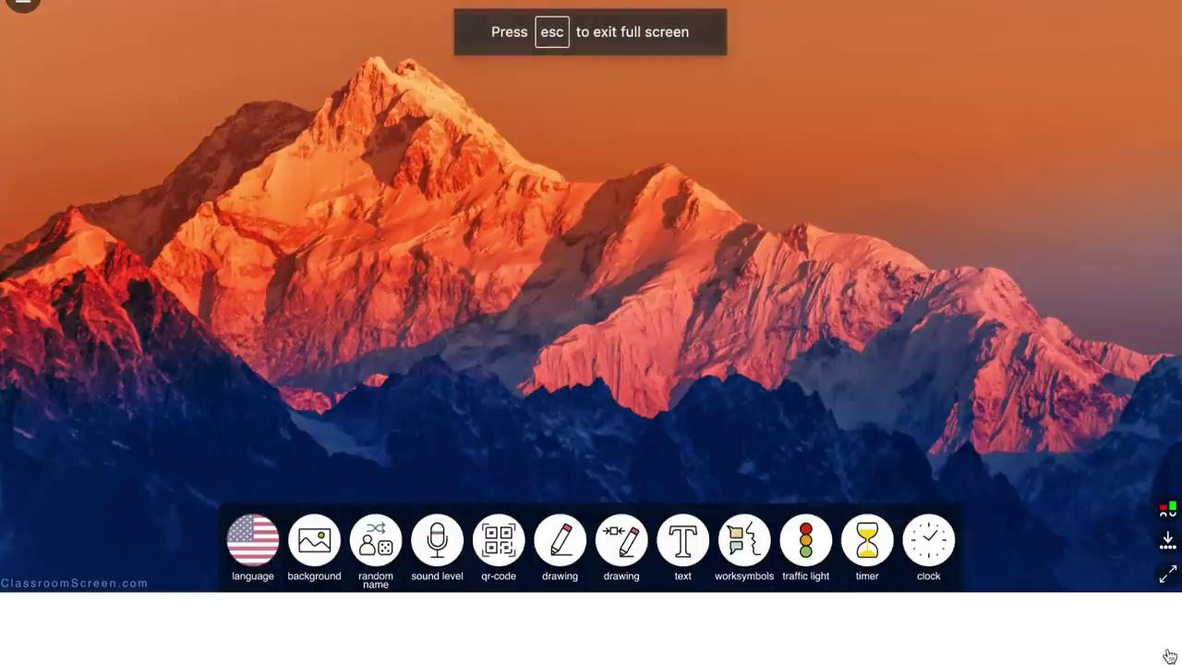
click(928, 613)
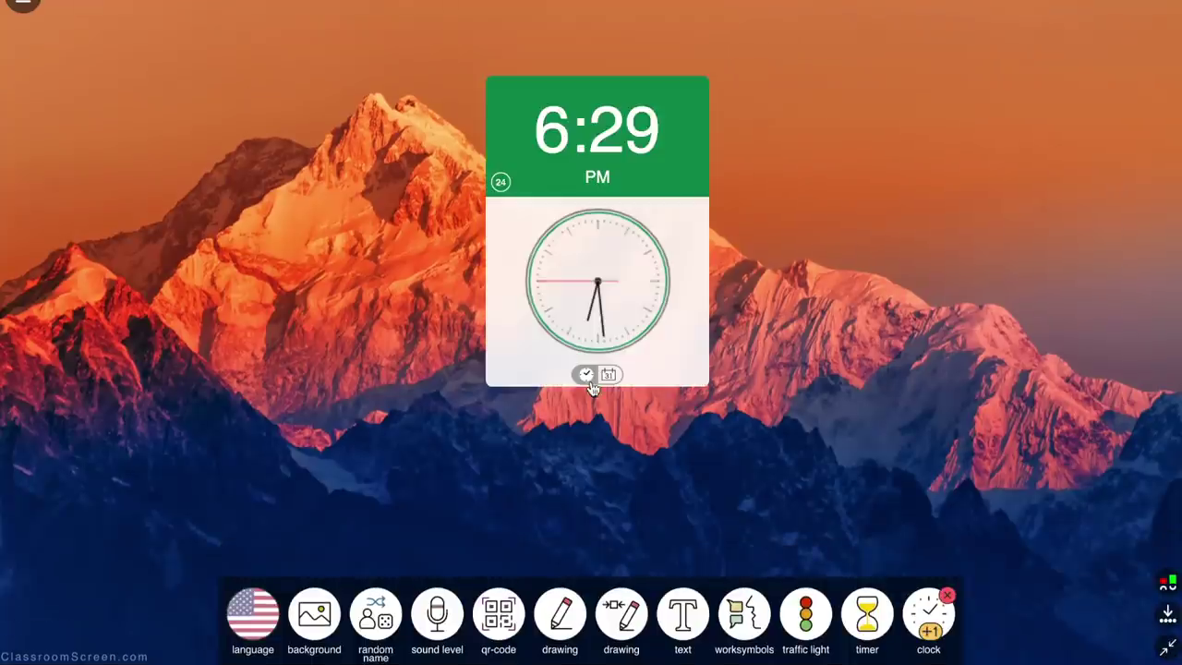
drag(657, 102, 1135, 10)
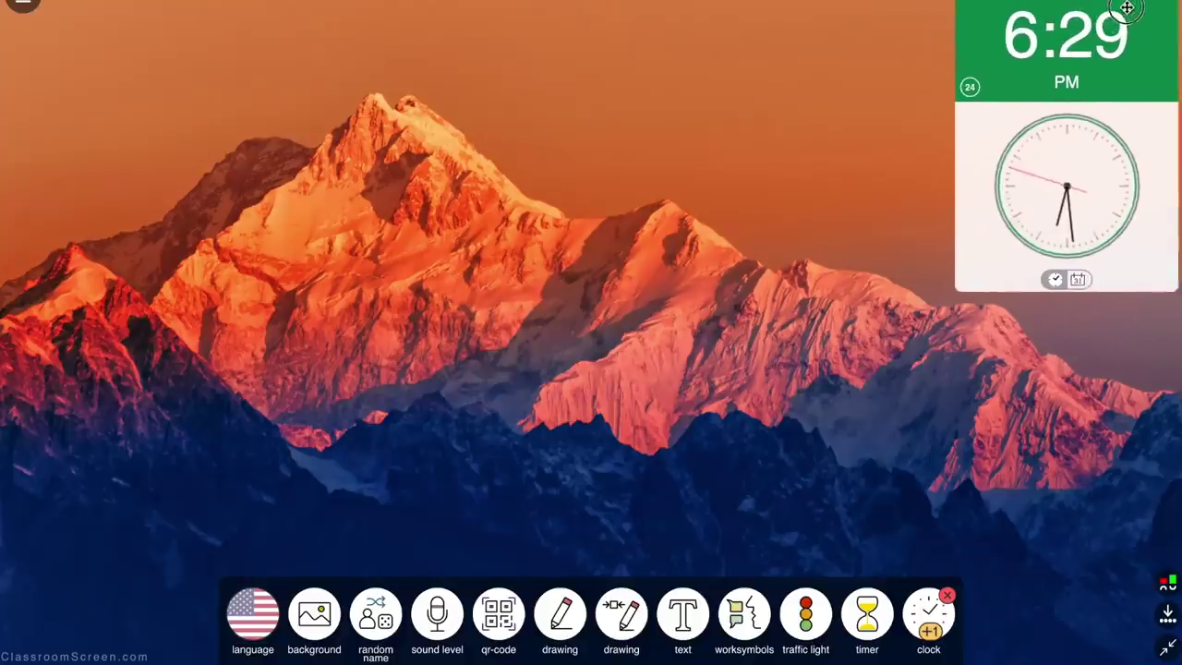
Place the BLUE GROUP directions top-left and a whisper work symbol at top centre.
click(689, 613)
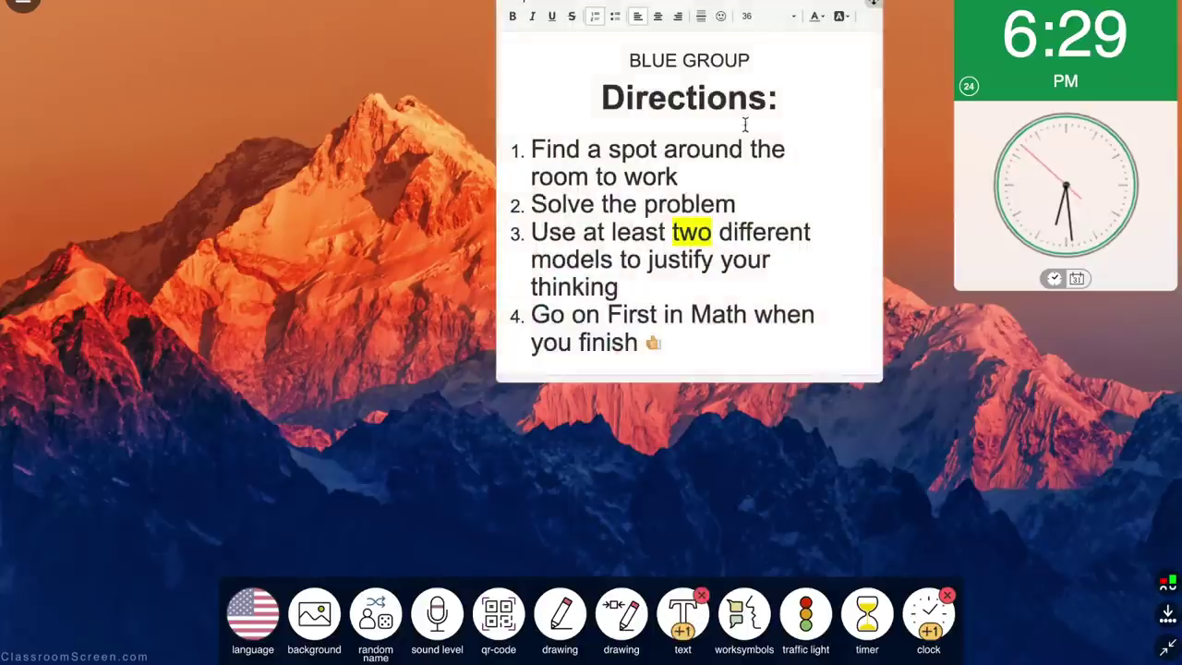
drag(792, 8, 350, 11)
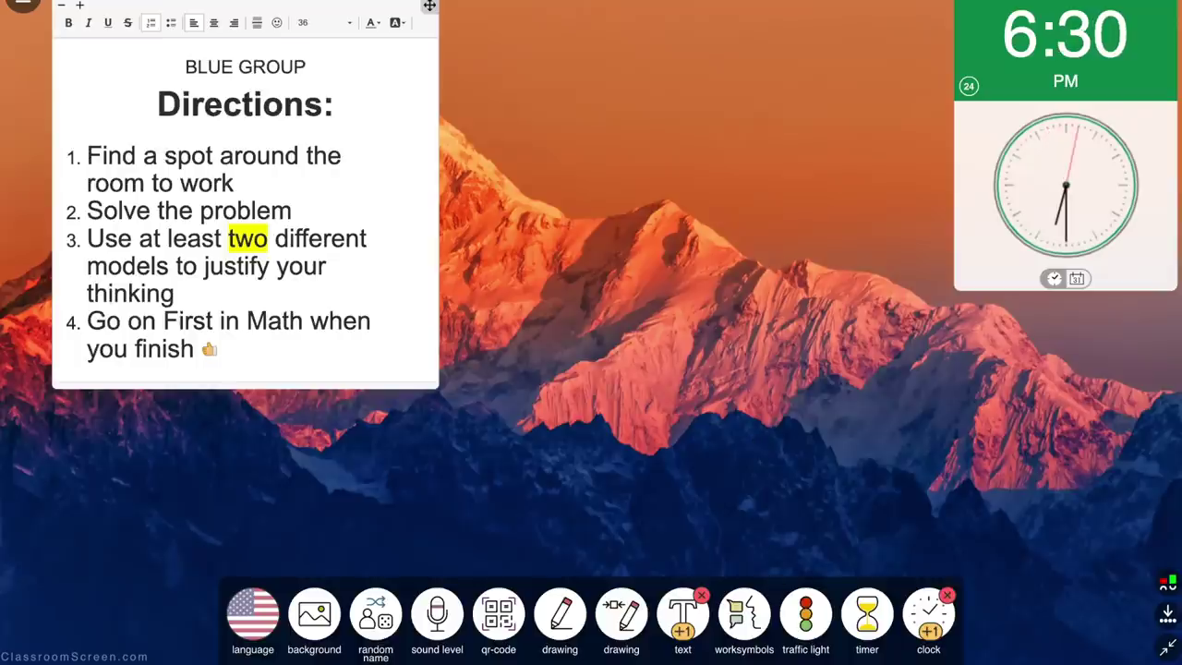
click(747, 614)
click(145, 391)
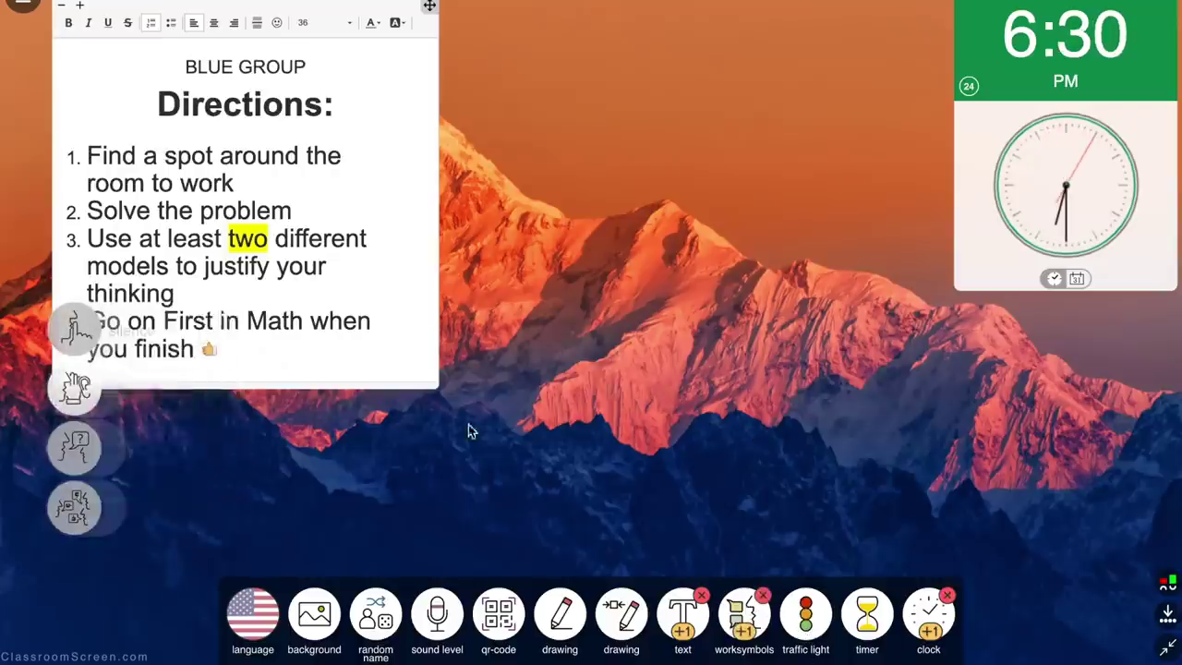
drag(219, 397, 697, 135)
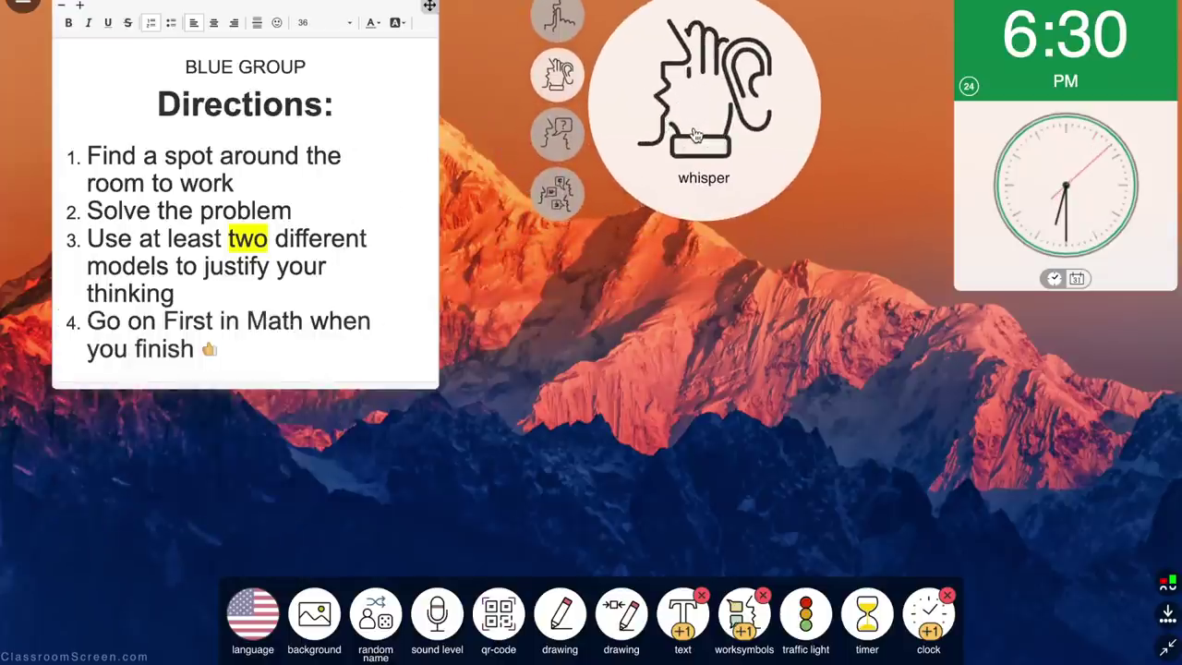
Add a timer below the whisper symbol, set it to 15 minutes, and start it.
click(861, 628)
drag(453, 120, 829, 293)
click(641, 317)
click(686, 317)
click(687, 316)
click(687, 317)
click(687, 317)
click(855, 380)
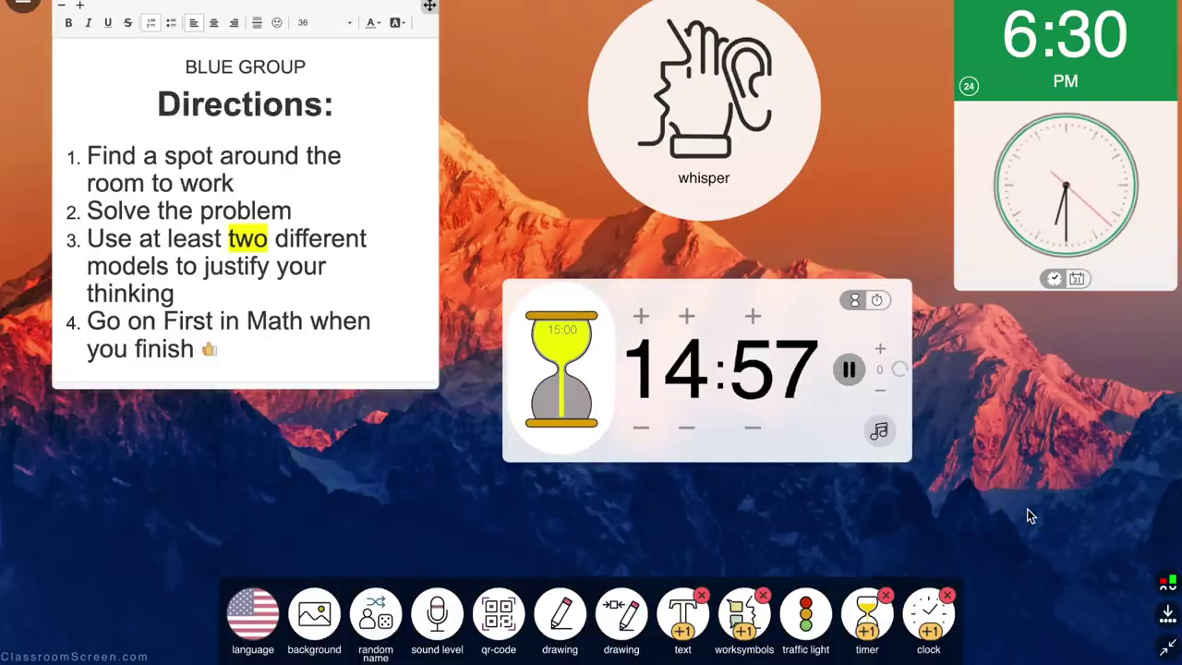